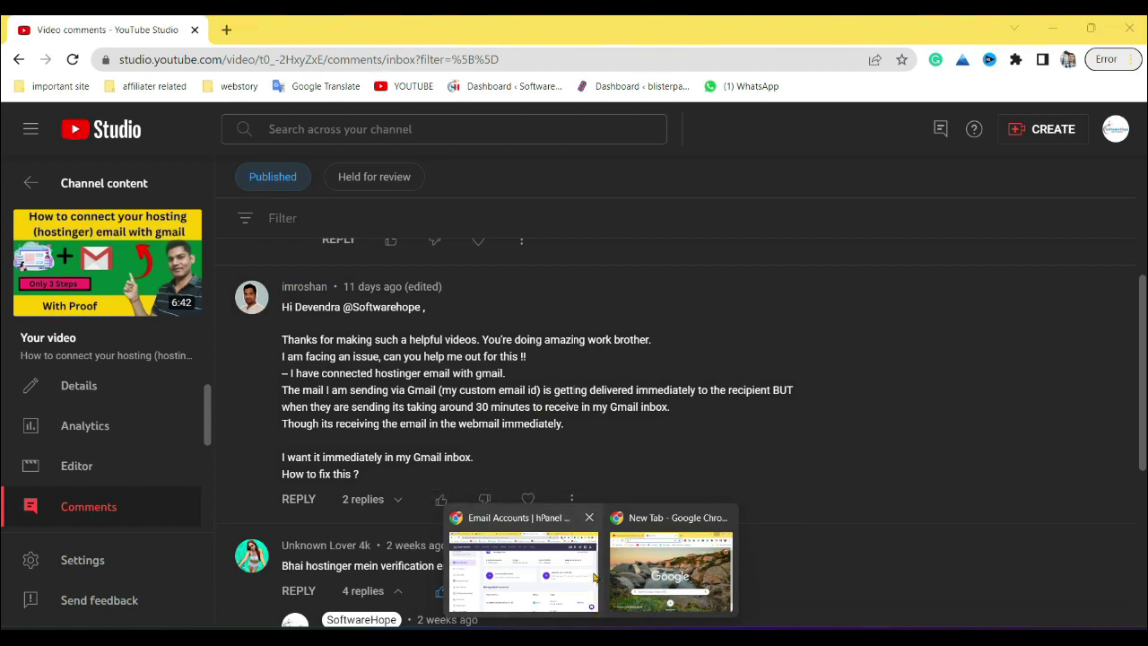
Open webmail for the custom-domain sales mailbox from hPanel, then return to the Gmail inbox
left_click(594, 576)
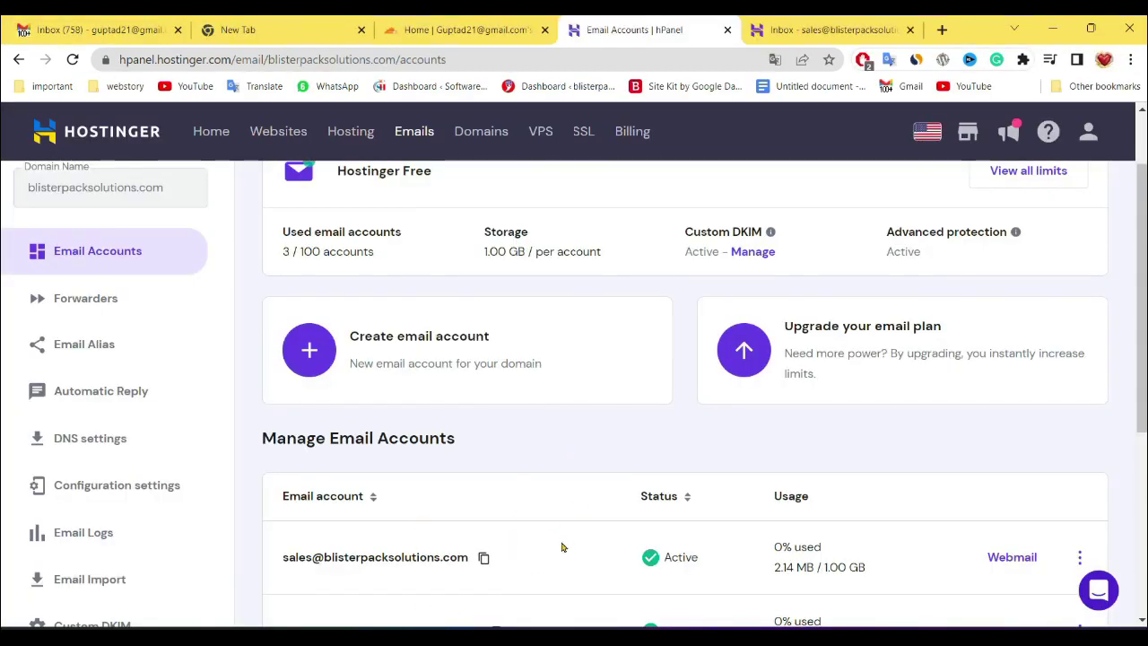
scroll(538, 565, "up", 1)
scroll(493, 587, "down", 1)
scroll(493, 587, "up", 2)
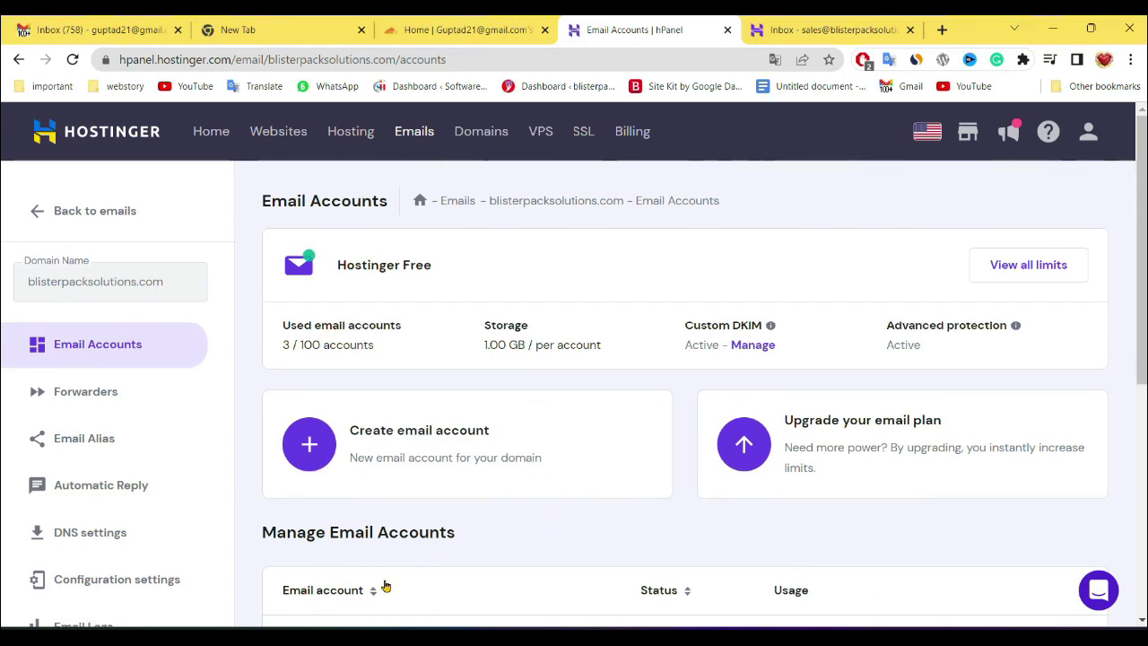
scroll(386, 586, "down", 1)
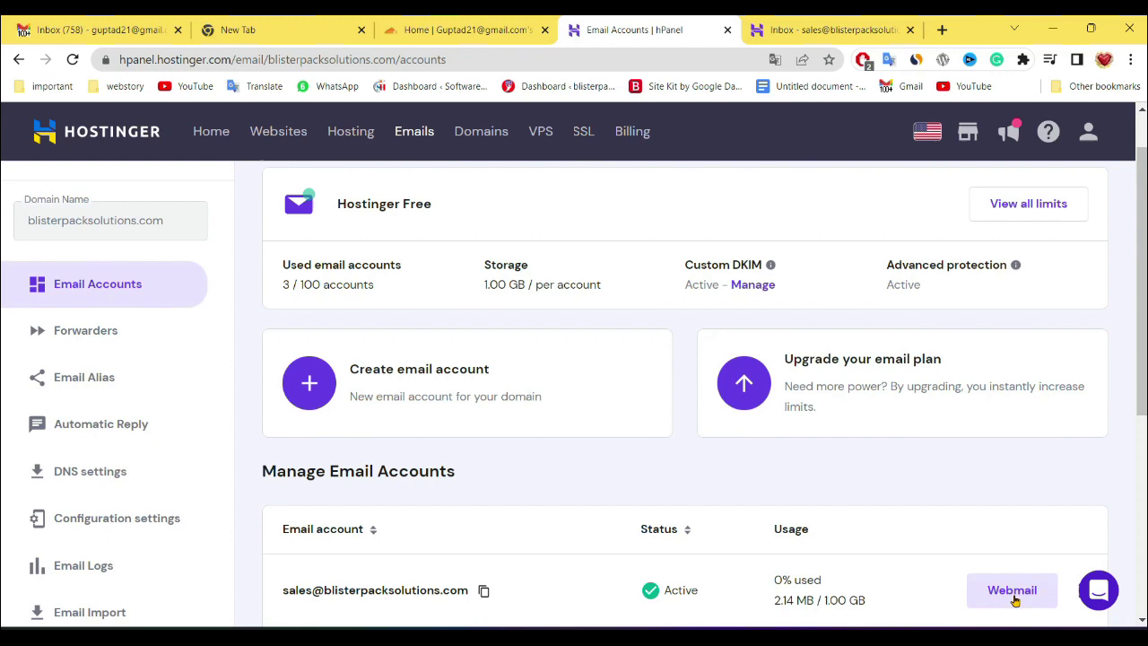
left_click(1012, 592)
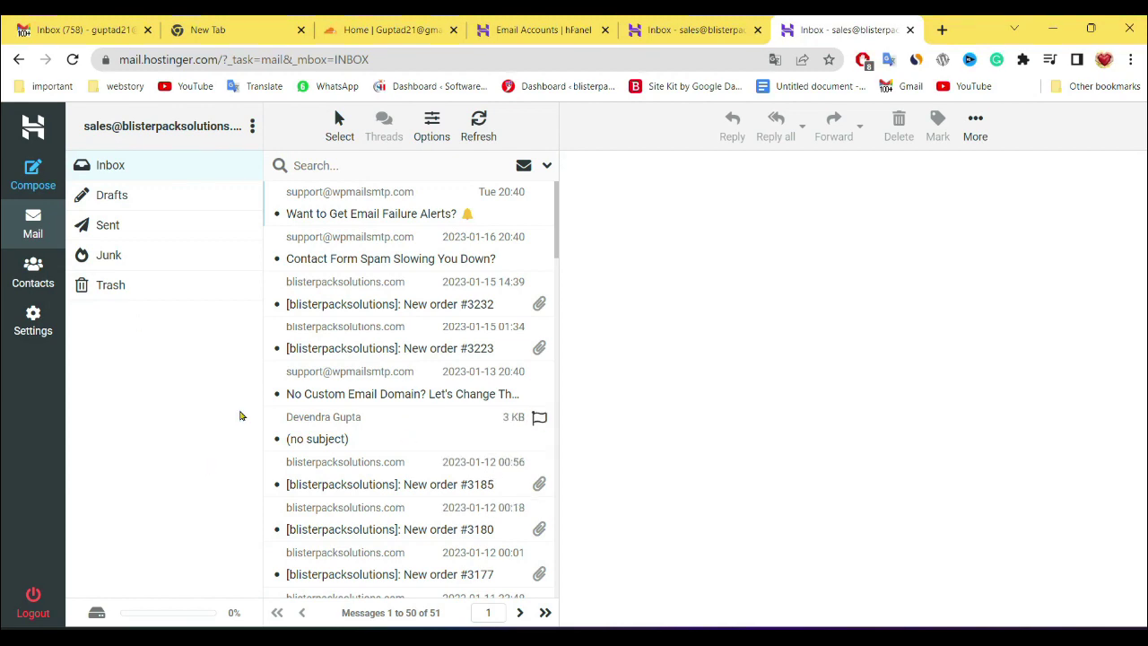
key("ctrl+1")
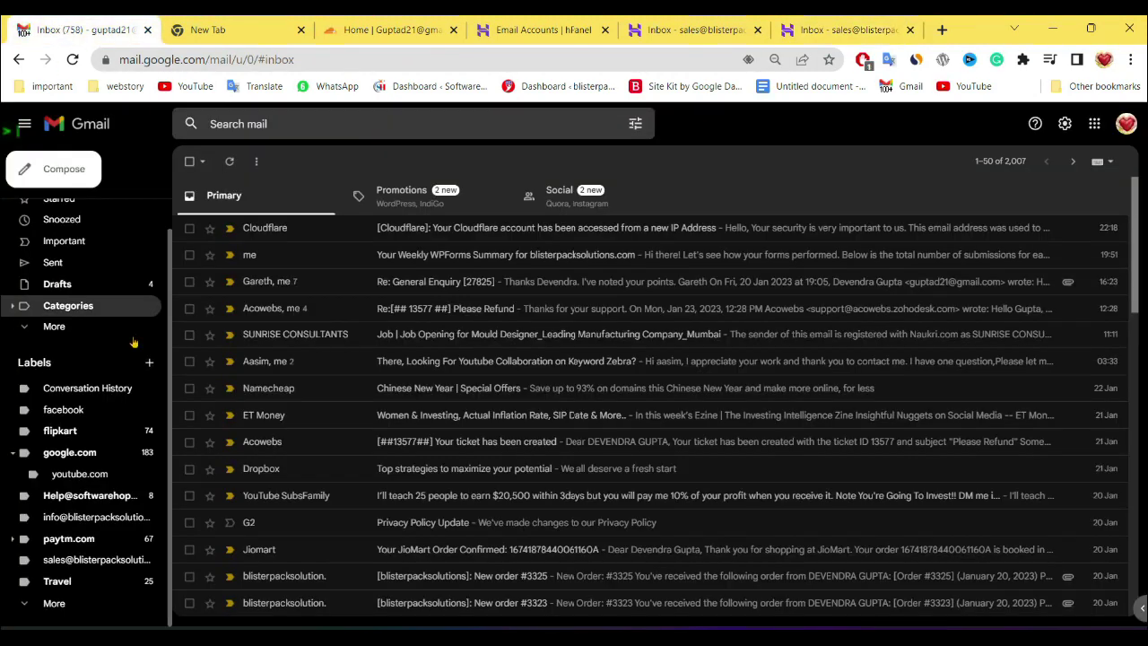
mouse_move(628, 468)
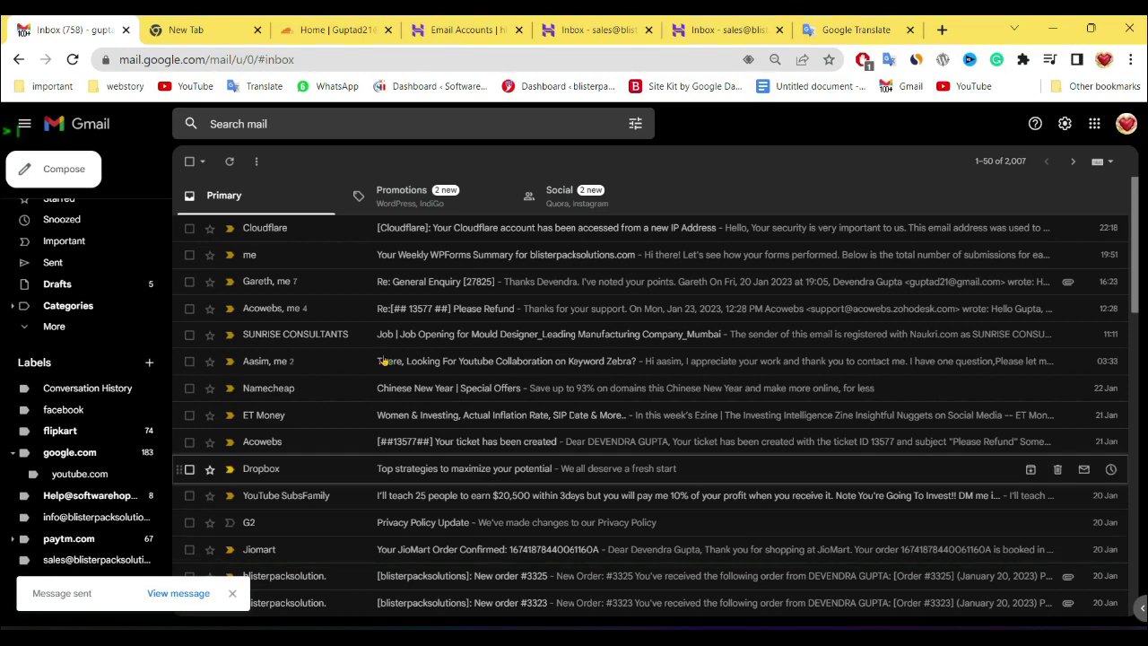
Send a 'TEST' email from the custom-domain sales address to the second Gmail account
left_click(80, 170)
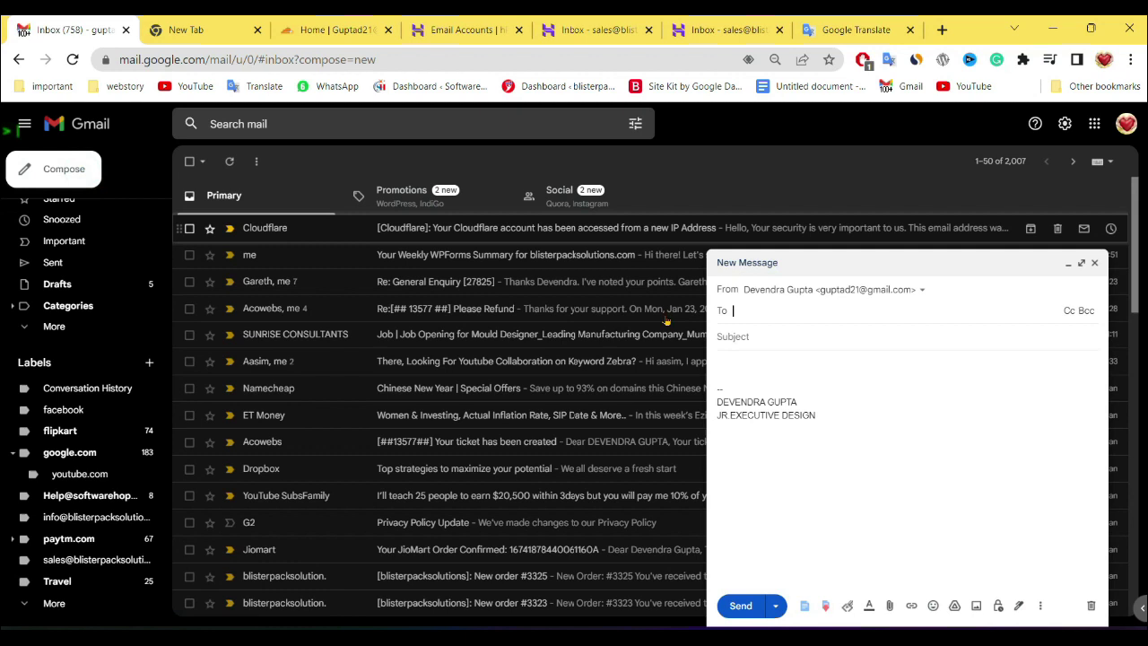
left_click(921, 289)
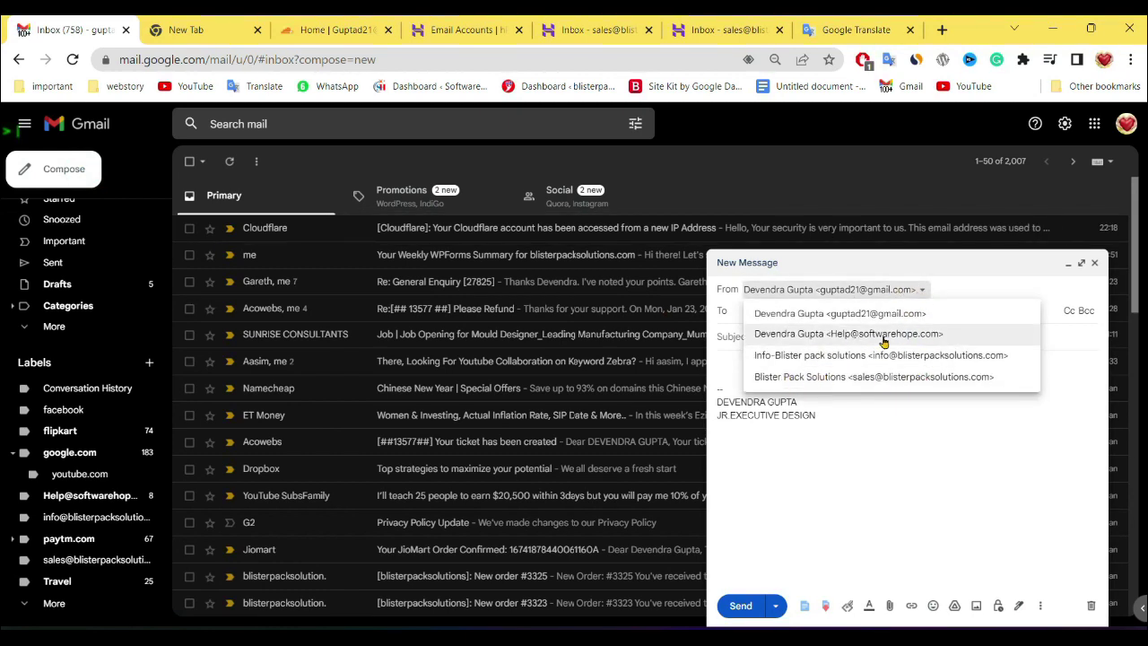
left_click(938, 381)
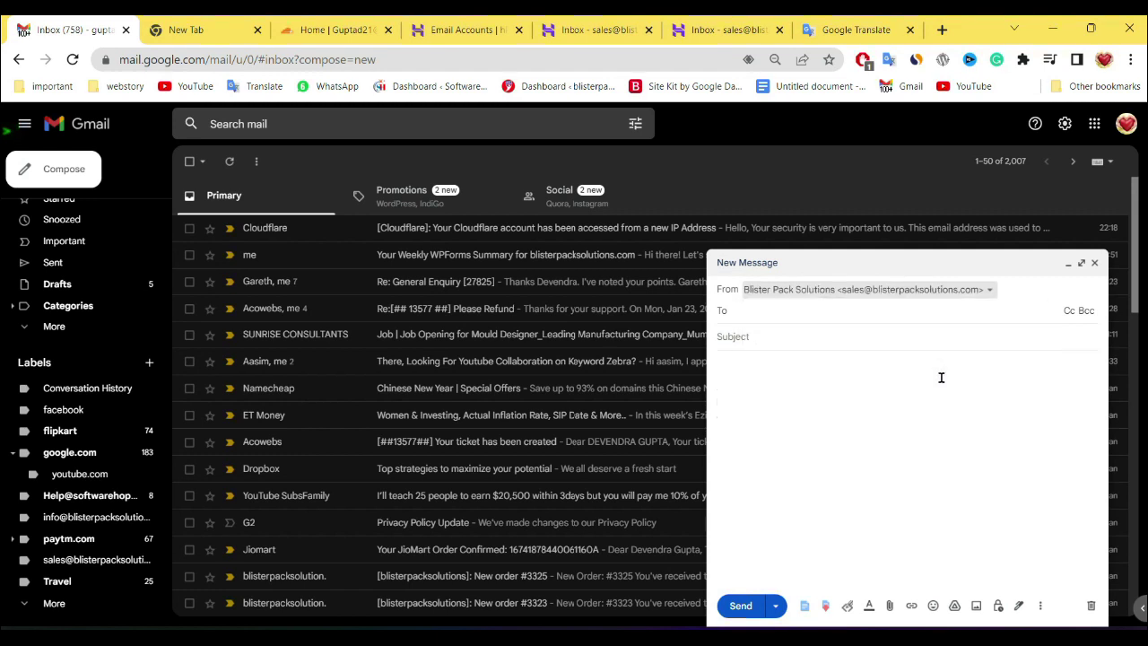
left_click(760, 310)
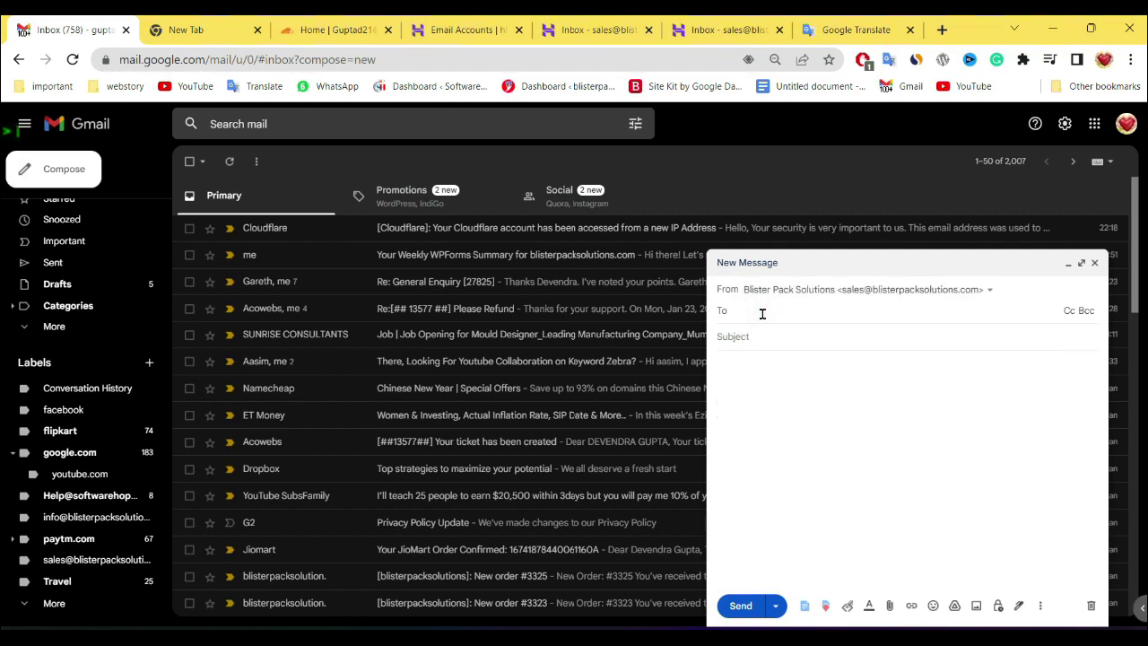
key("ctrl+v")
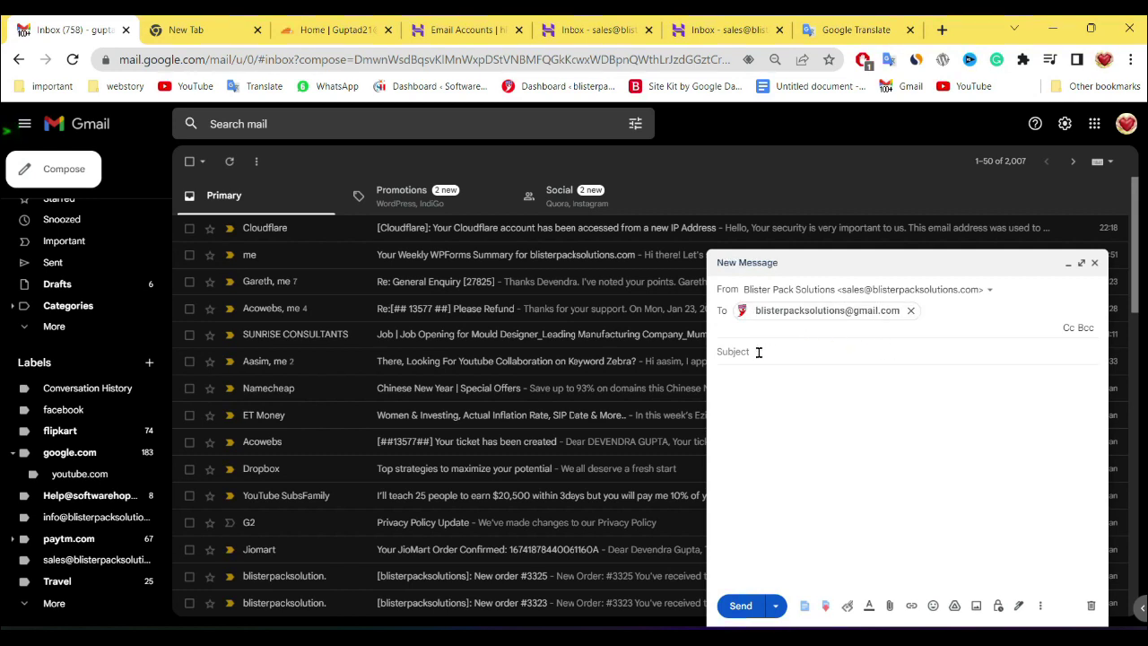
left_click(758, 351)
type("TEST")
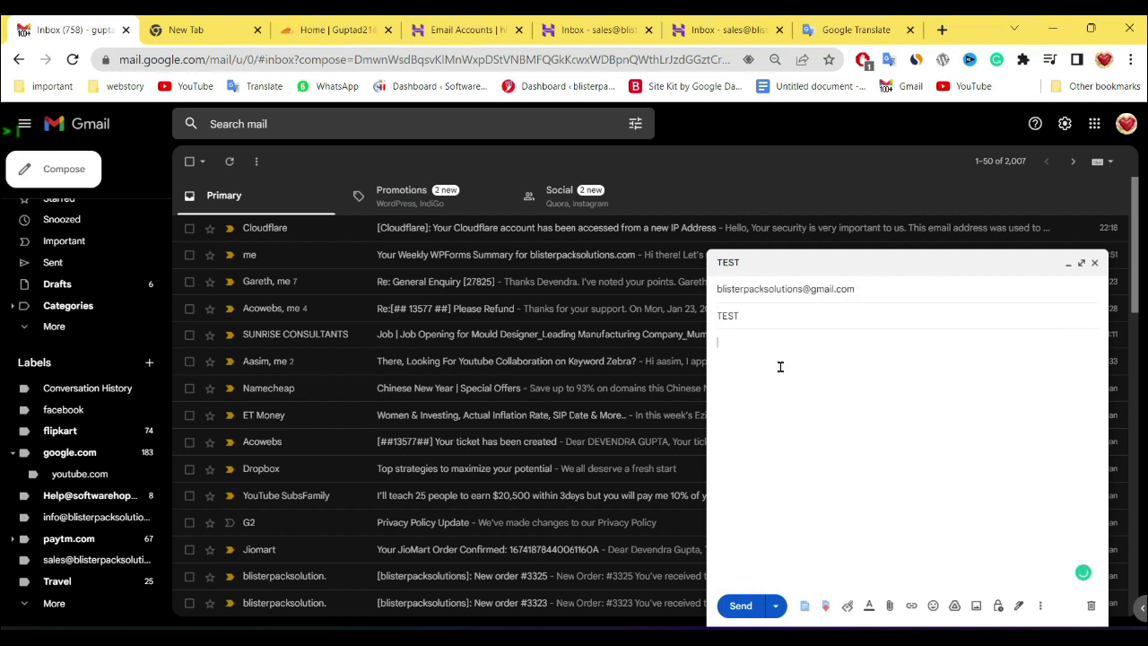
left_click(741, 606)
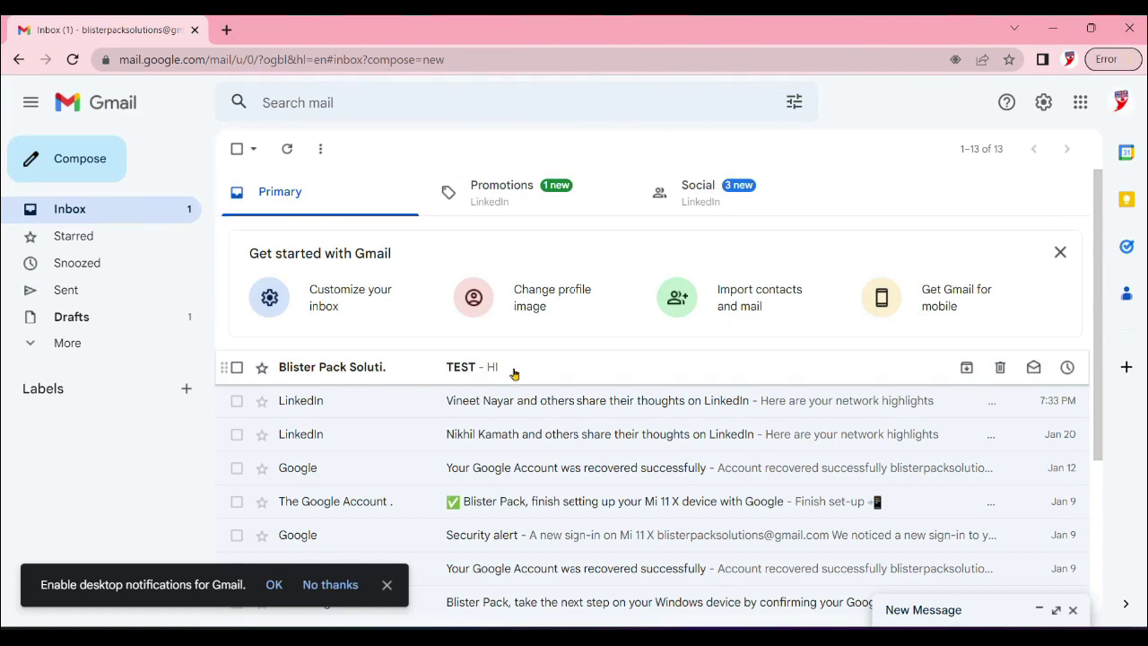
Reply 'HELLO DEV' to the received TEST email in the recipient Gmail
left_click(514, 369)
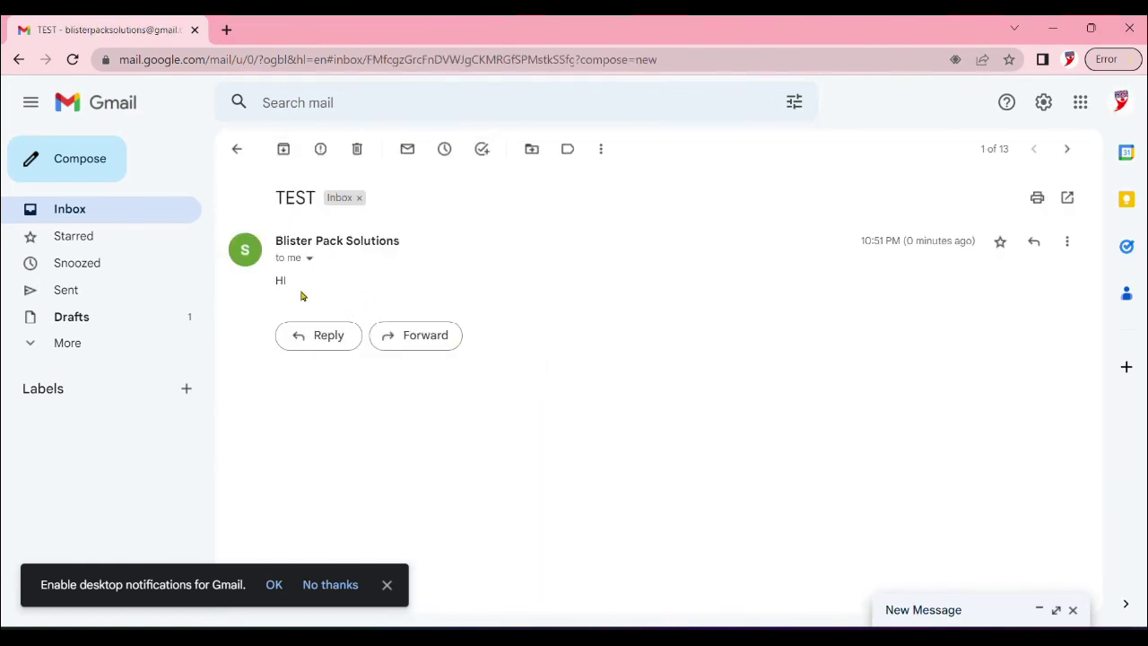
left_click(326, 335)
type("HELLO DEV")
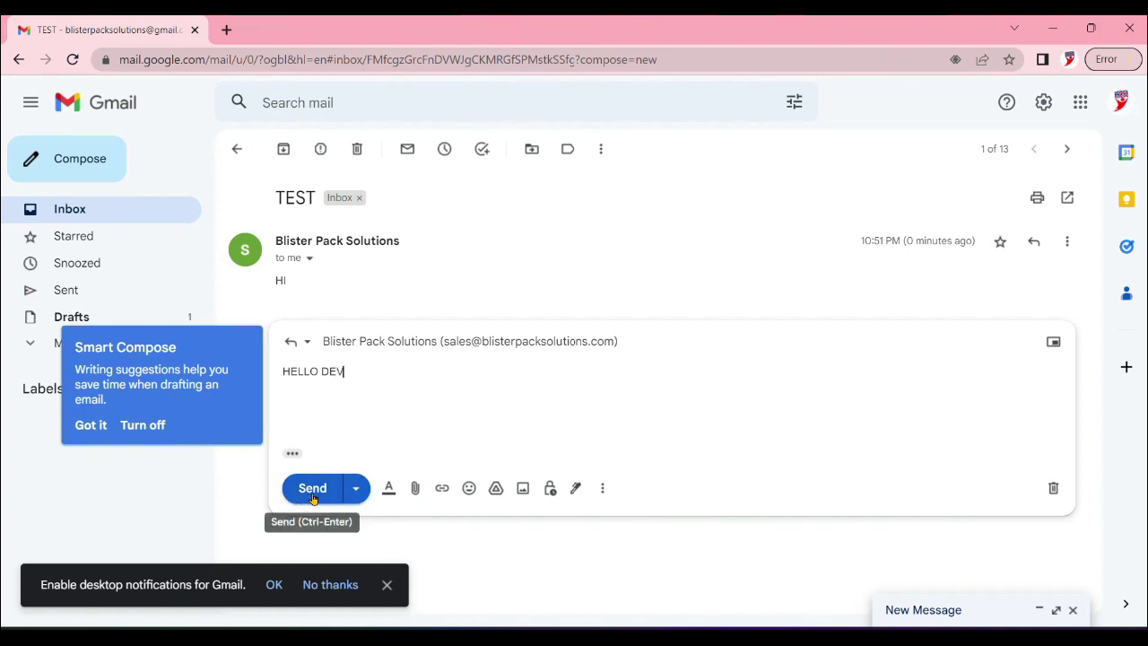
left_click(312, 490)
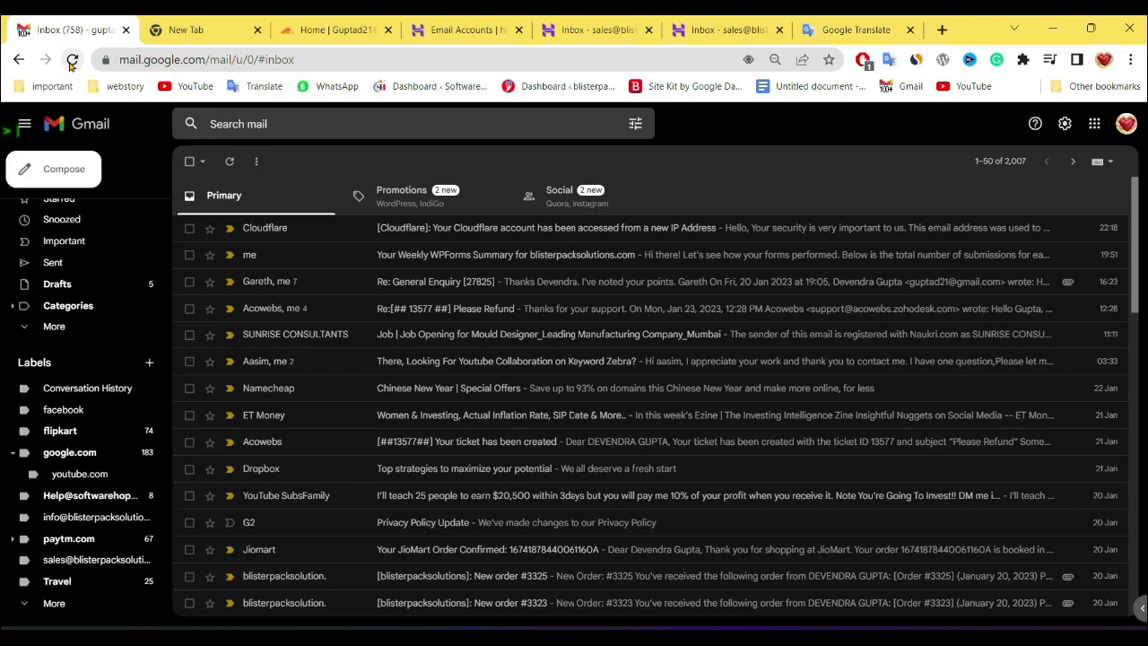
Check the custom-domain sales label's messages, then move to the empty new tab
scroll(81, 449, "down", 1)
left_click(79, 561)
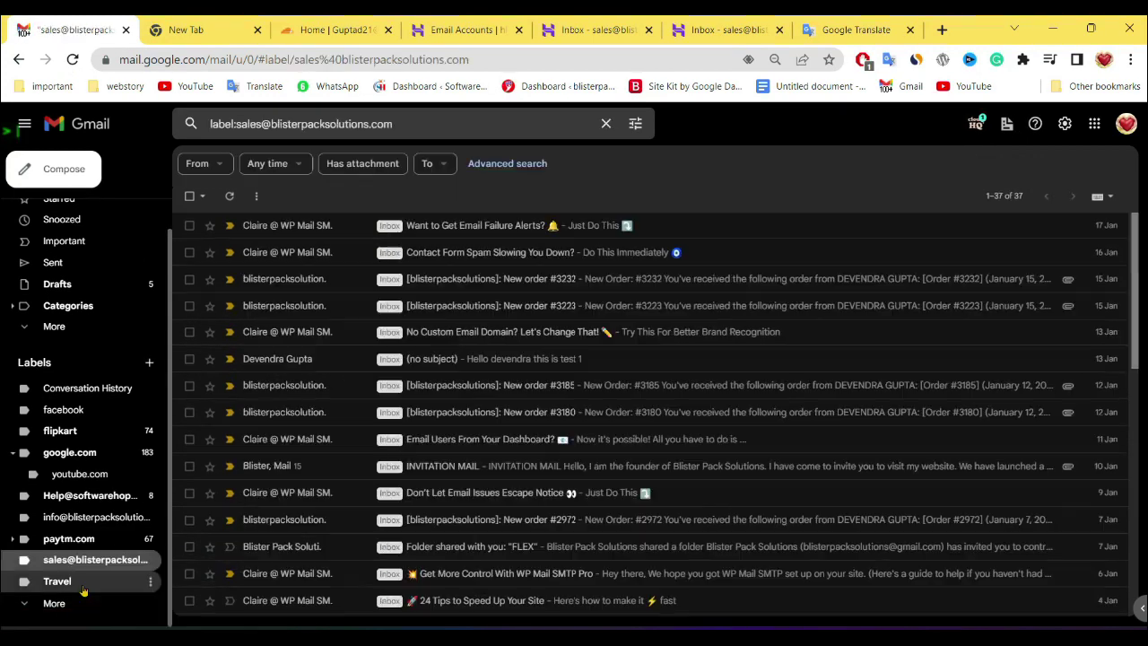
mouse_move(574, 519)
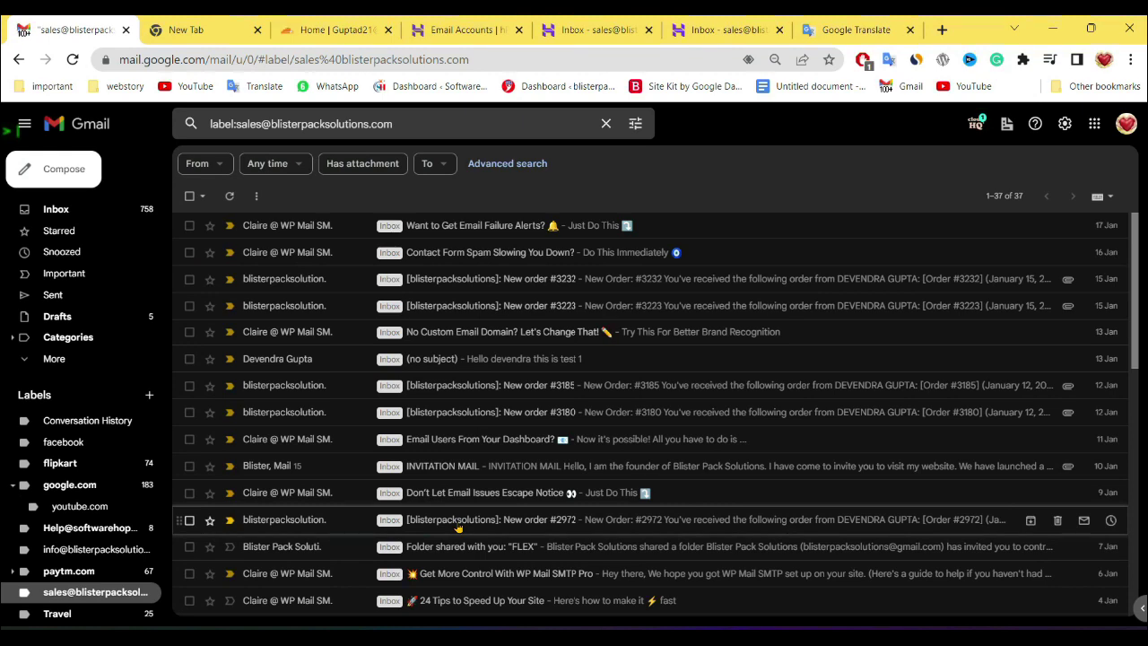
key("ctrl+Tab")
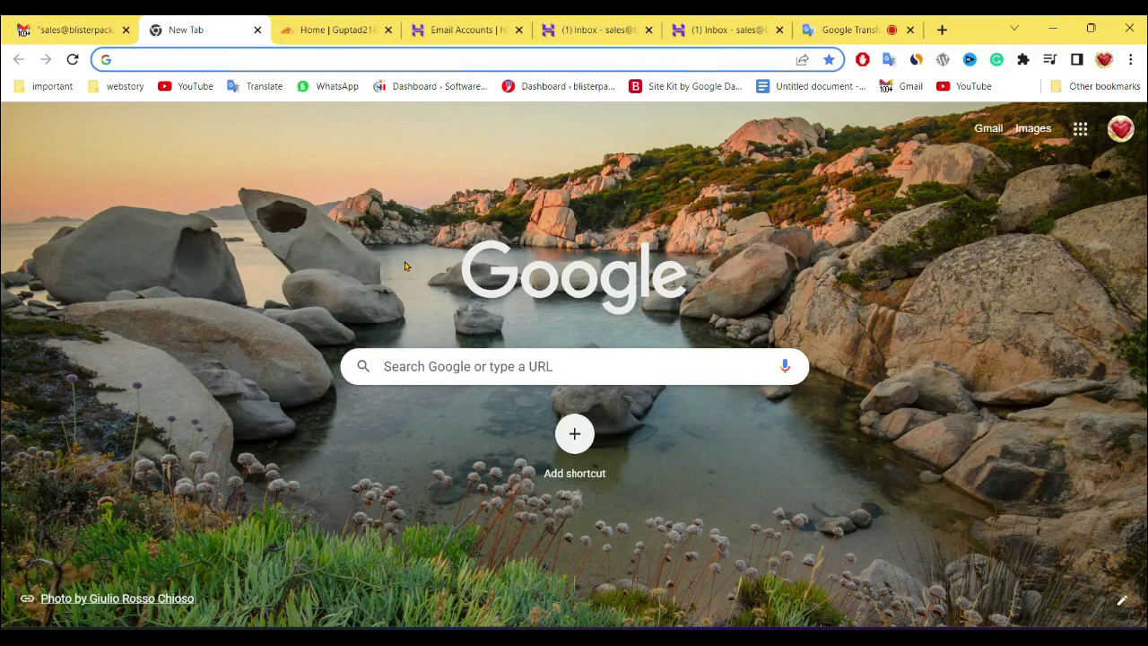
Search Google for Cloudflare and open the Cloudflare dashboard login
type("C")
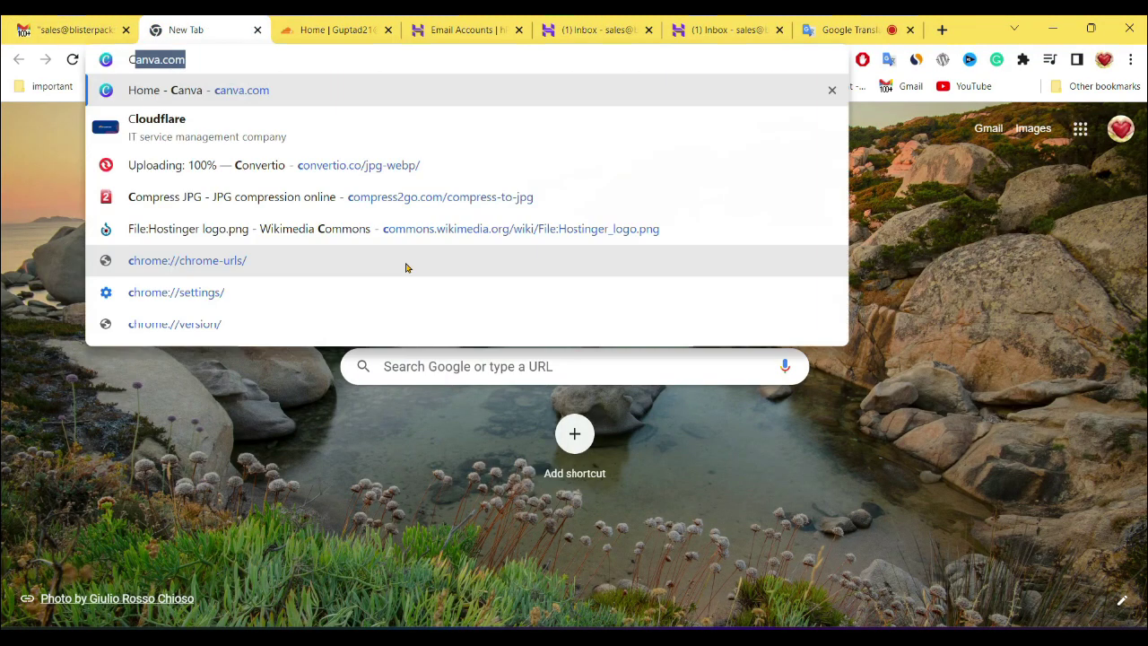
type("LO")
key("Return")
scroll(443, 392, "down", 5)
scroll(229, 367, "down", 2)
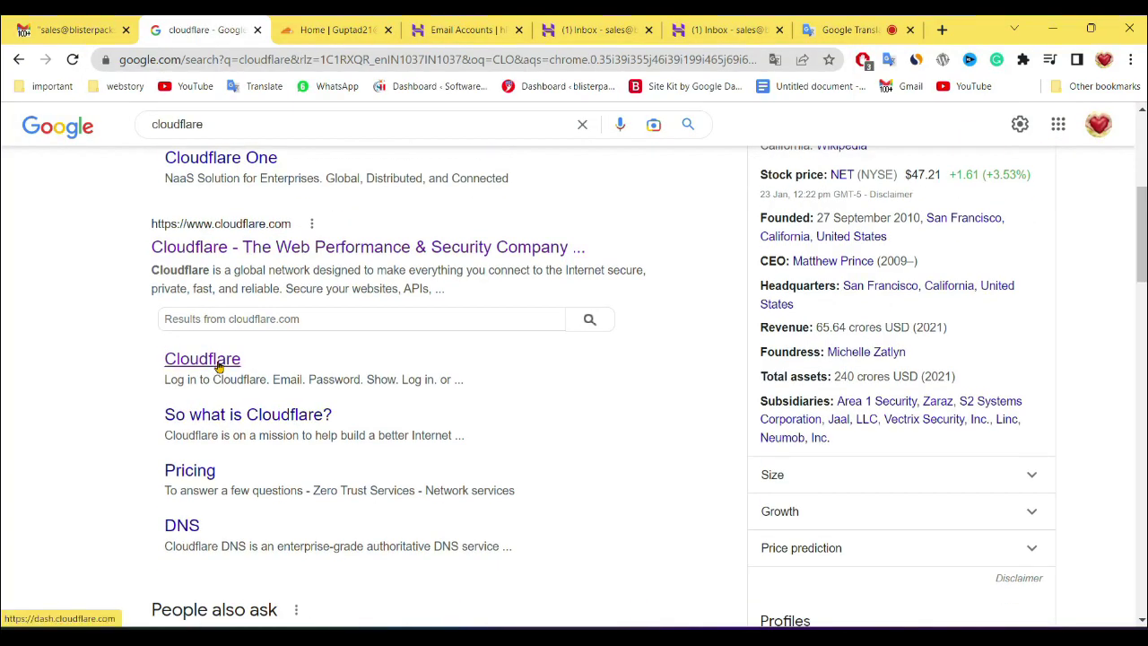
left_click(218, 367)
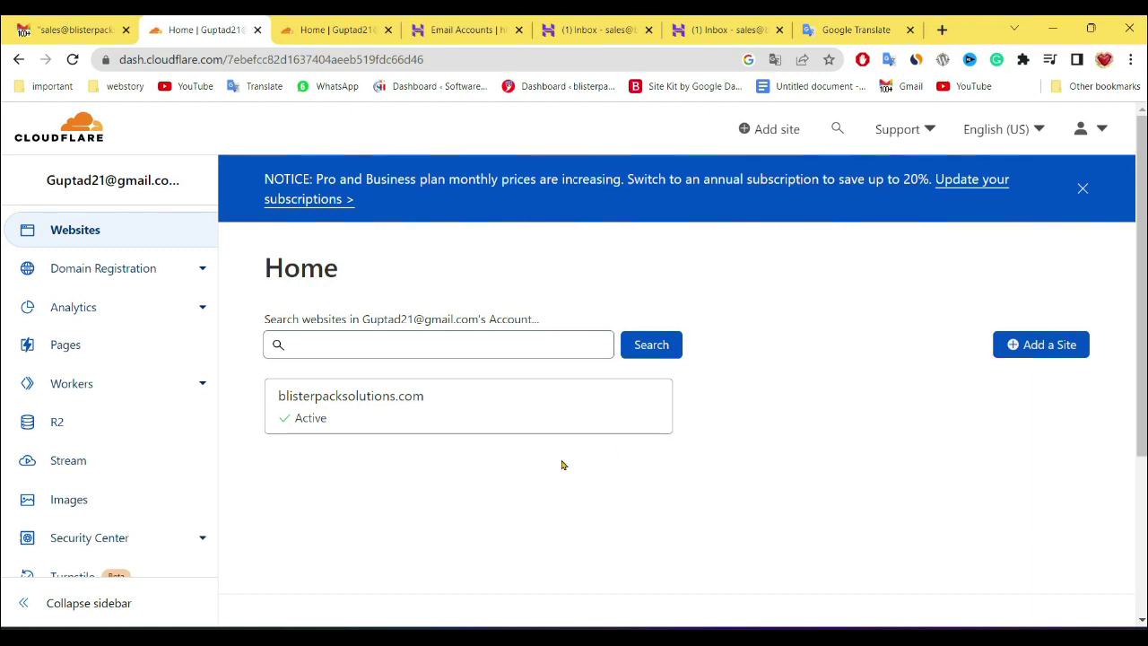
Add softwarehope.com as a new Cloudflare site on the Free plan
left_click(1039, 343)
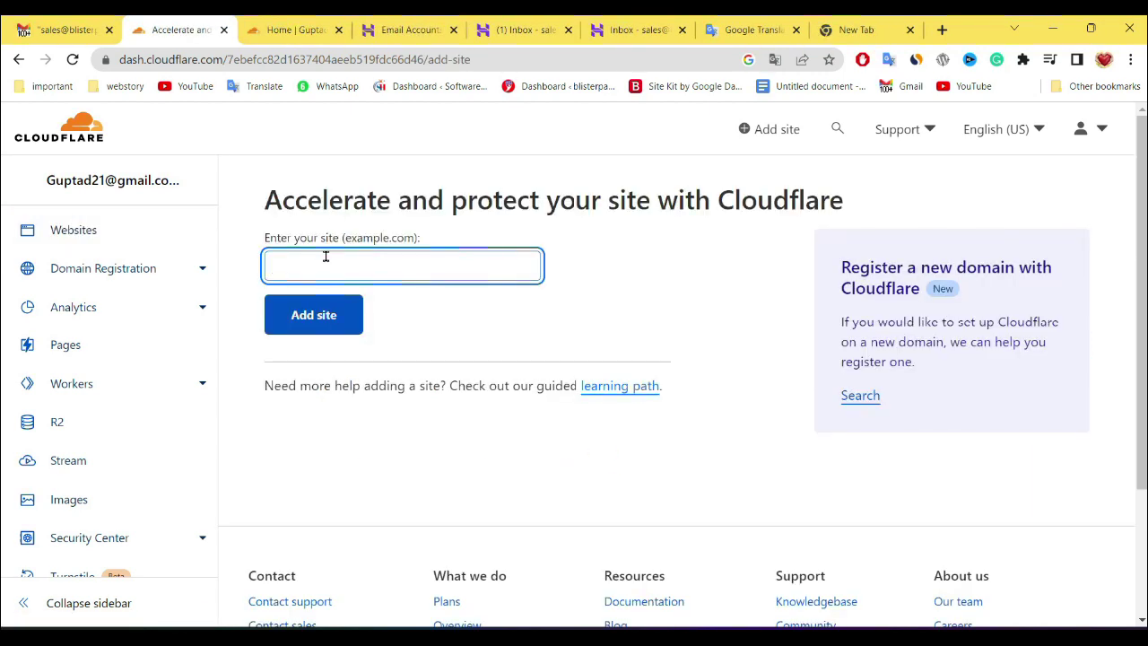
type("softwarehope.com/")
left_click(328, 327)
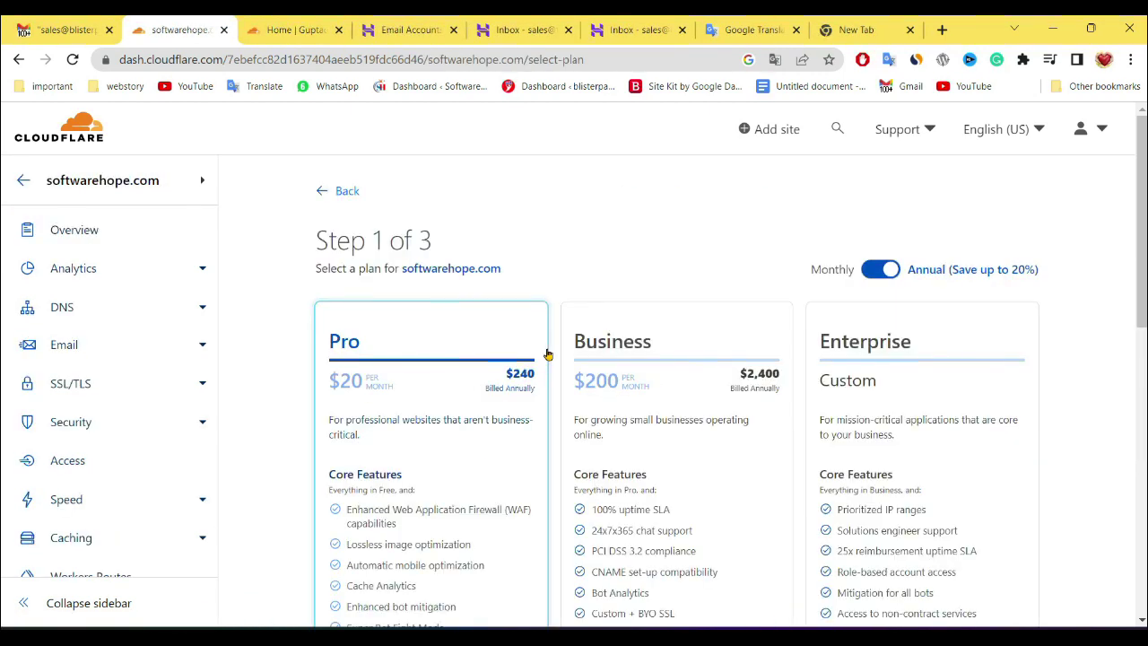
scroll(494, 299, "down", 2)
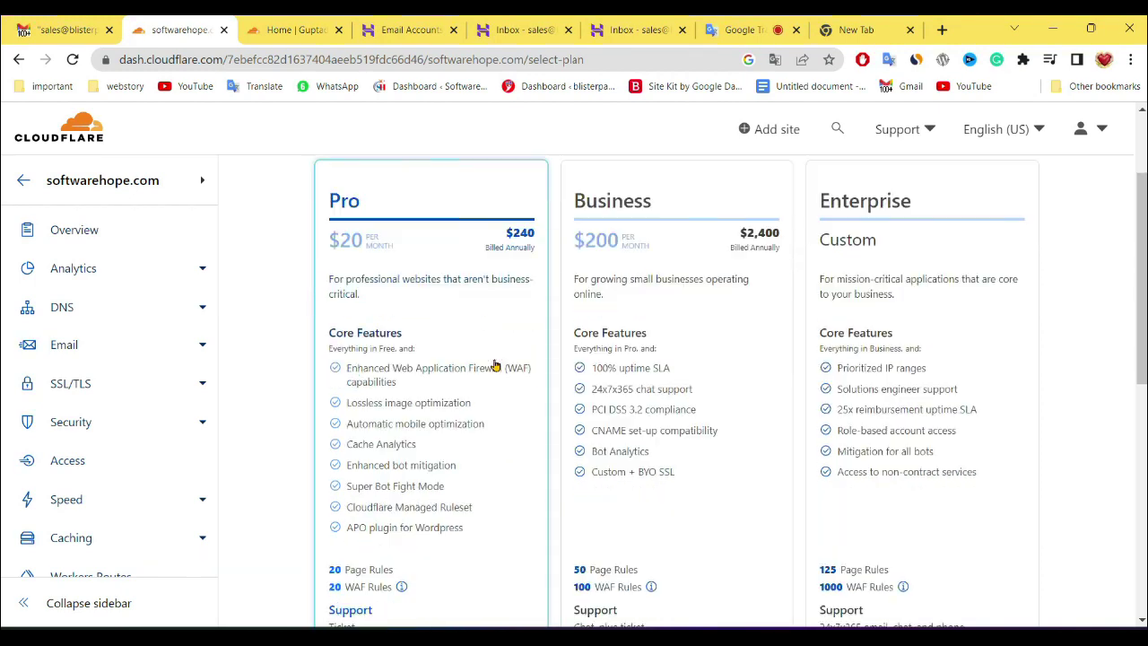
scroll(501, 373, "up", 2)
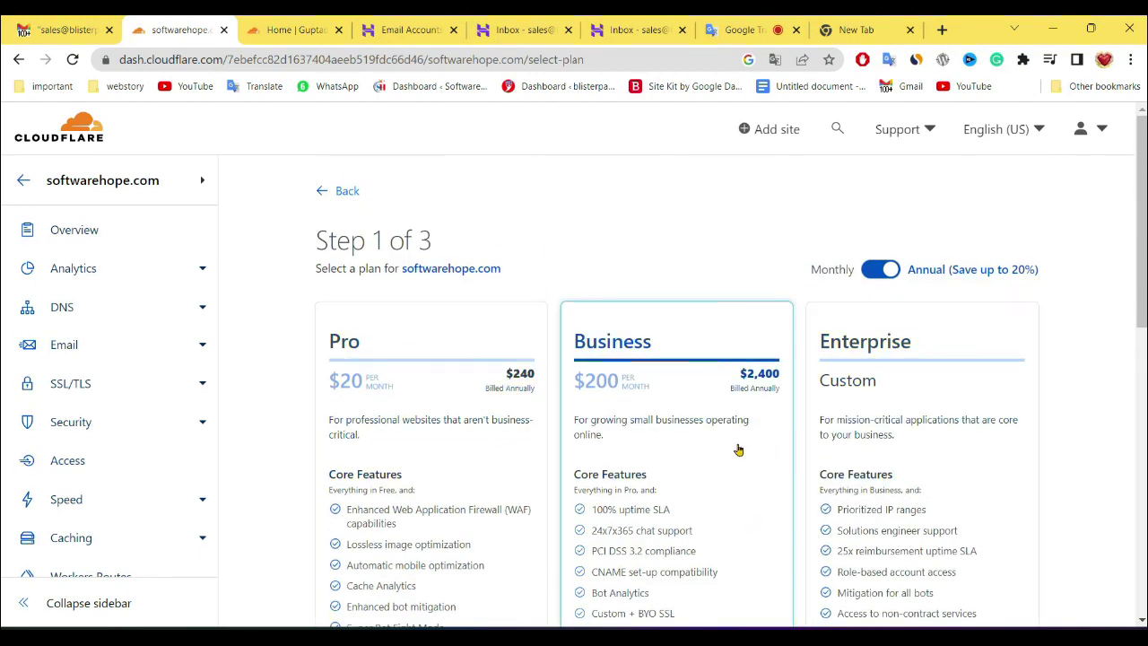
scroll(436, 273, "down", 6)
left_click(435, 269)
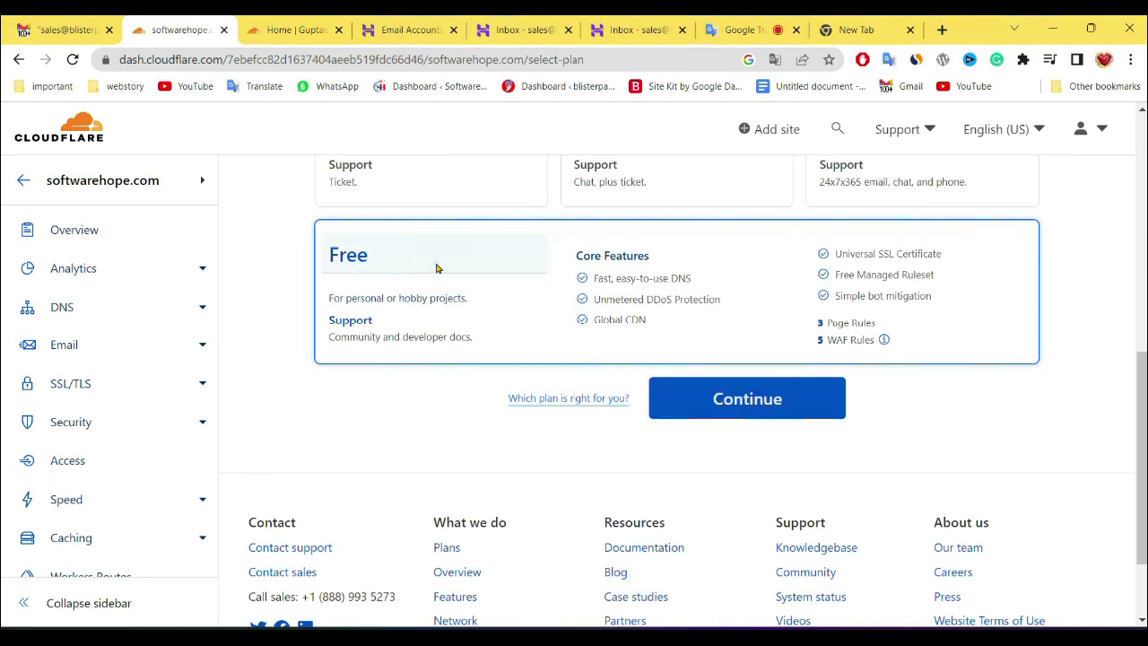
left_click(770, 413)
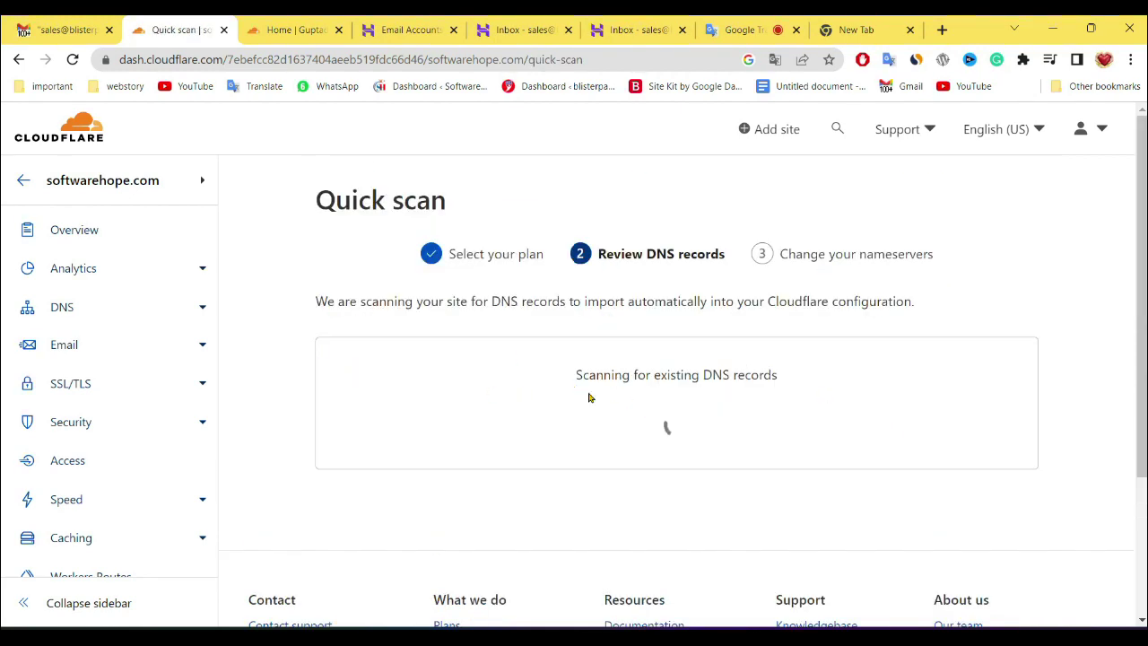
Continue past the DNS review and copy the cloe.ns.cloudflare.com nameserver
scroll(785, 420, "down", 3)
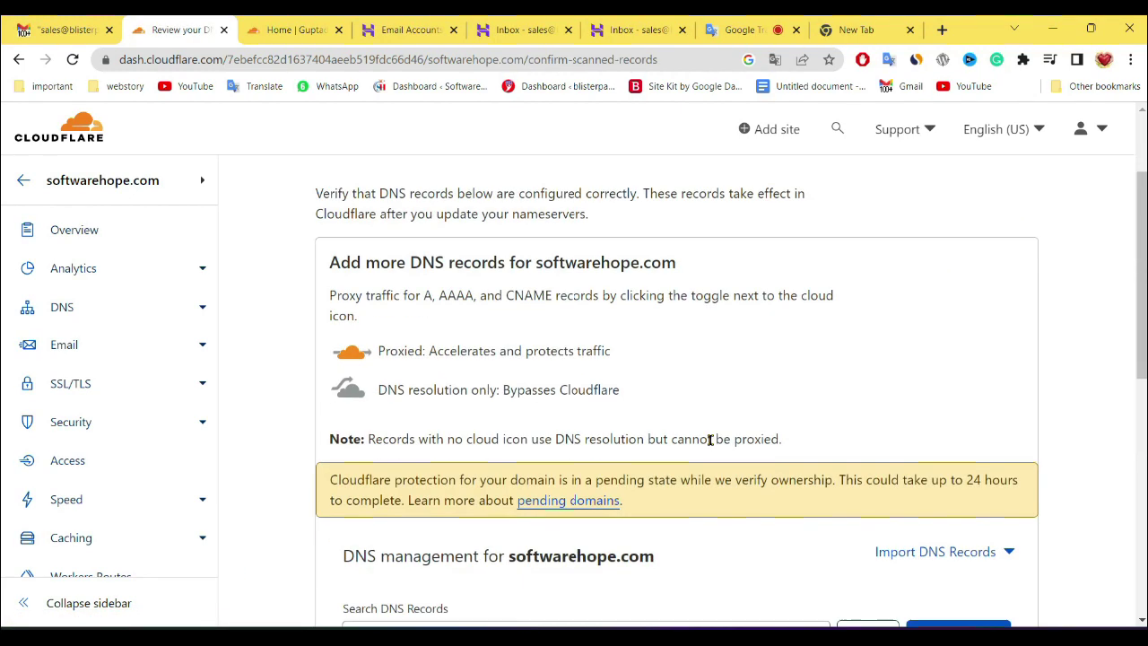
scroll(712, 439, "down", 1)
scroll(616, 392, "up", 4)
scroll(838, 461, "down", 3)
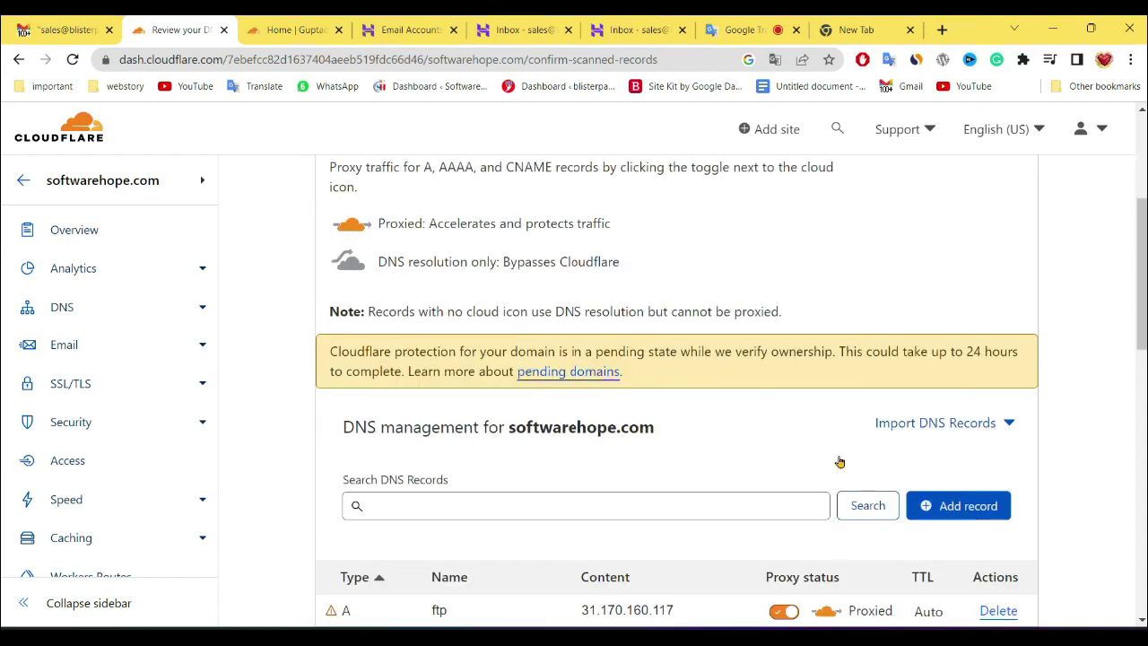
scroll(687, 536, "down", 10)
left_click(408, 291)
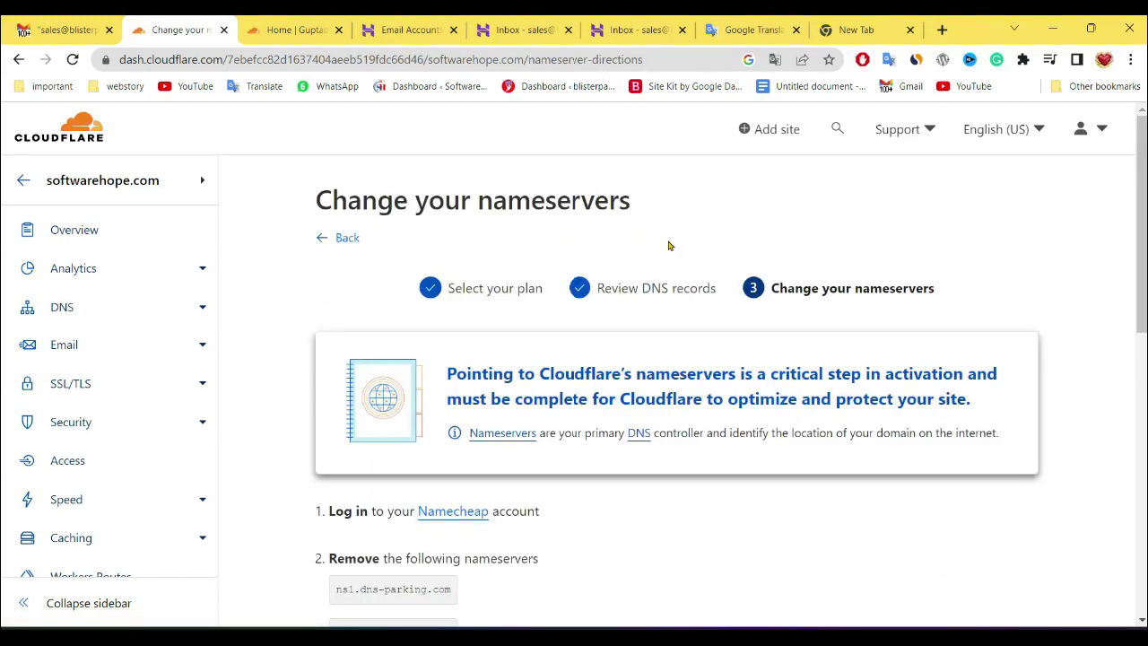
scroll(482, 364, "down", 4)
scroll(483, 364, "up", 2)
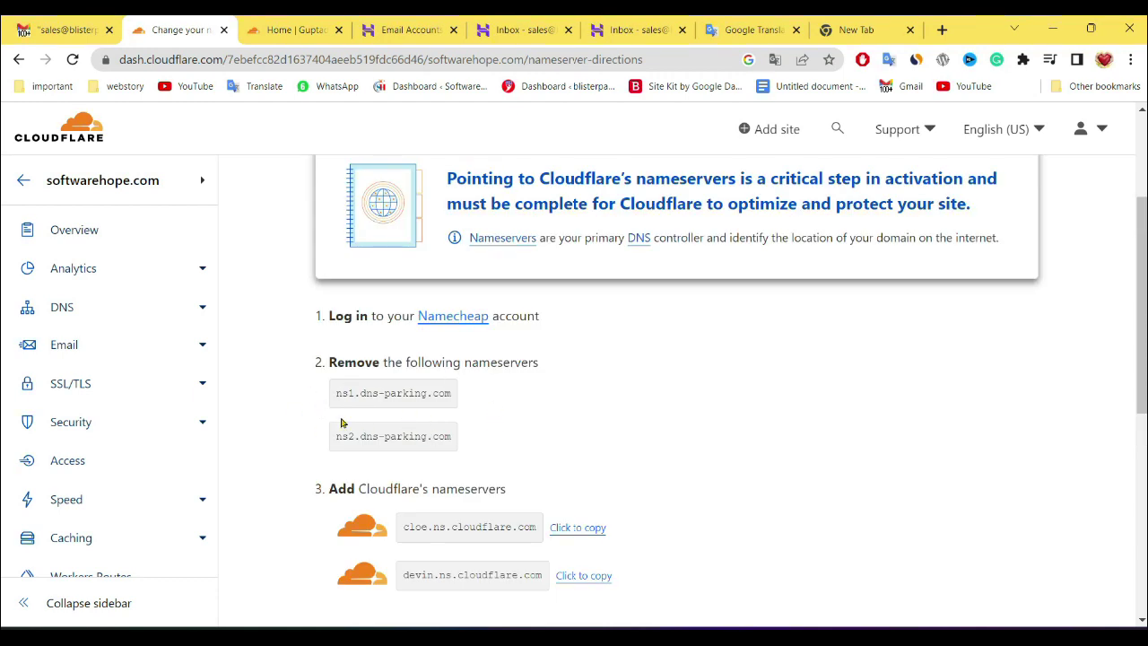
scroll(417, 448, "down", 2)
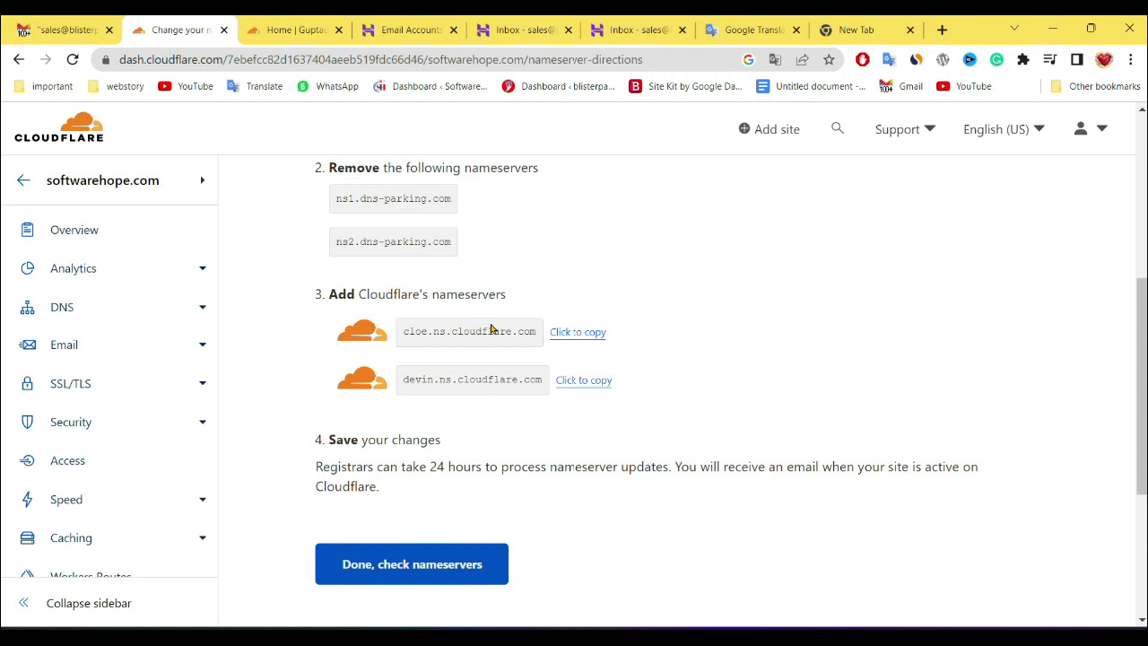
left_click(575, 334)
Open the Change Nameservers form for blisterpacksolutions.com in Hostinger hPanel
left_click(417, 39)
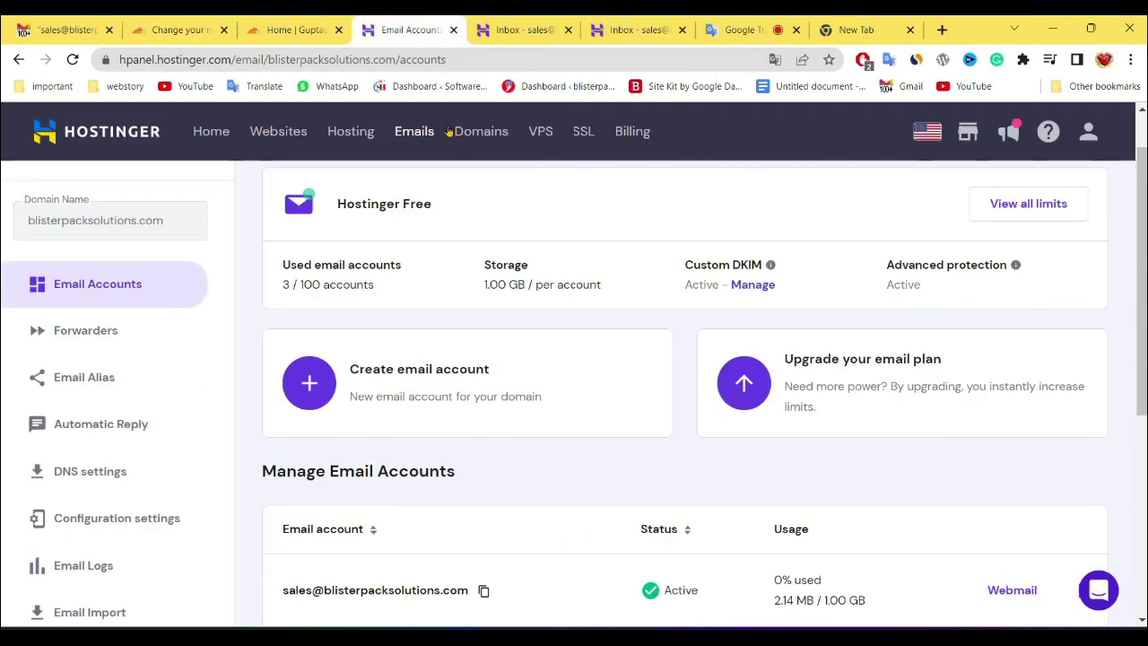
left_click(476, 131)
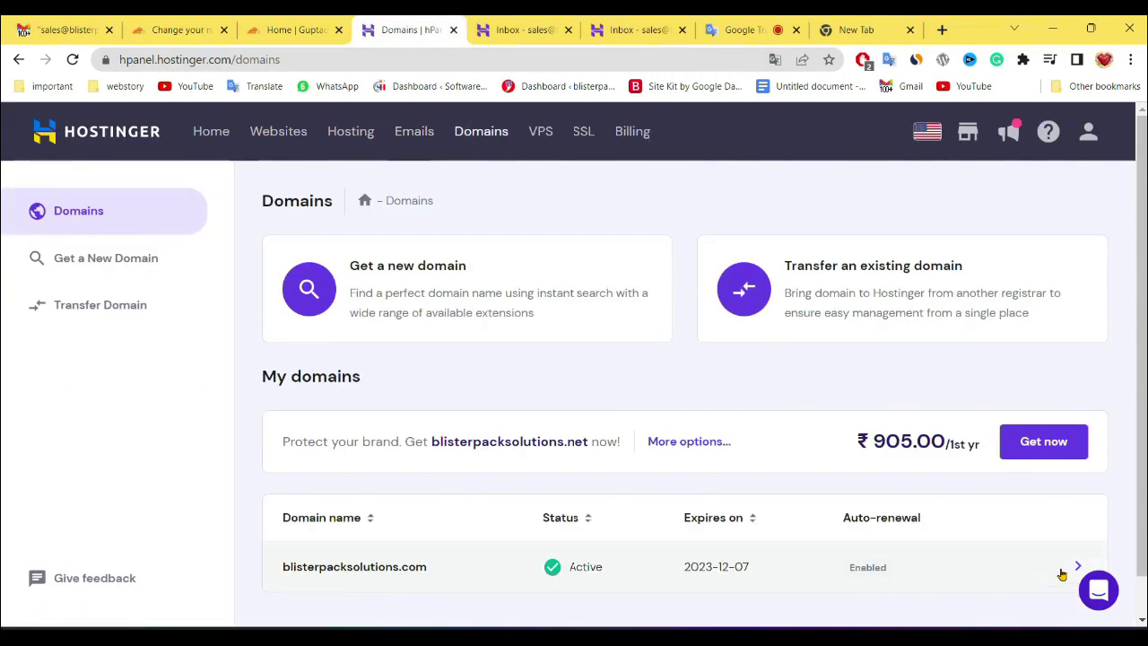
scroll(987, 570, "down", 1)
left_click(368, 523)
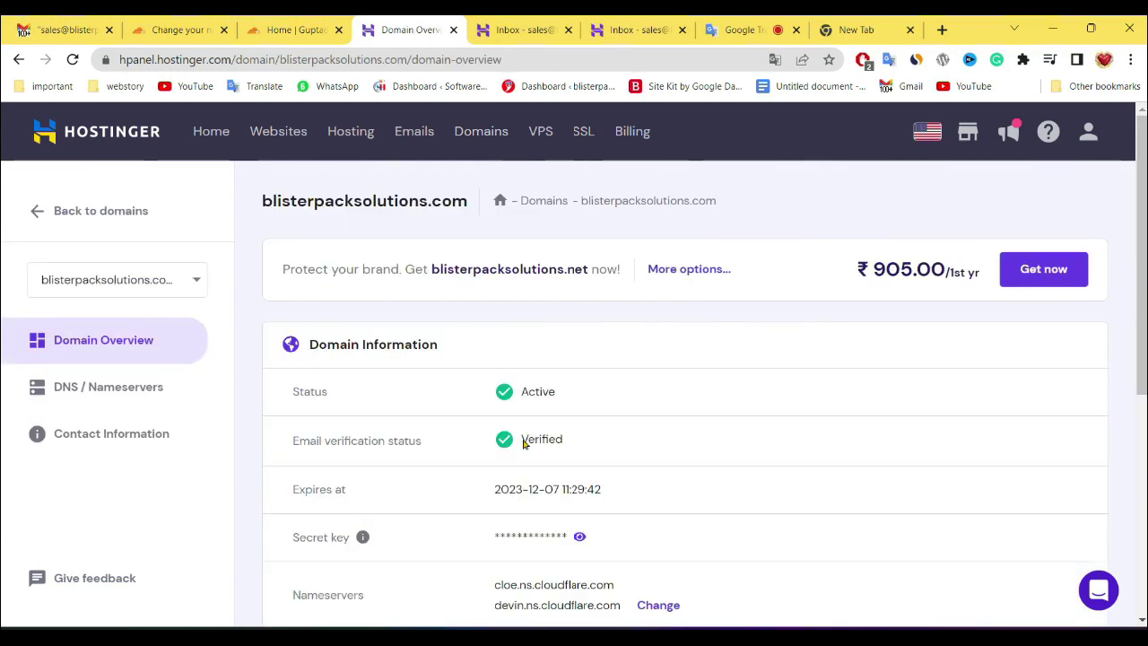
left_click(127, 398)
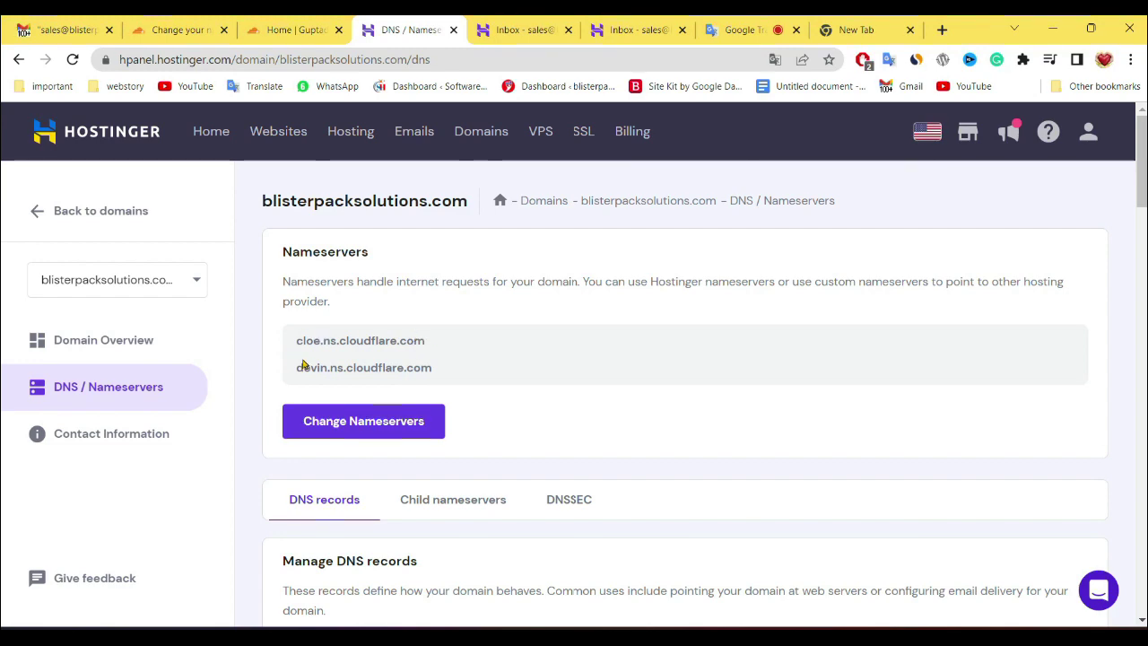
left_click(359, 421)
Compare the Hostinger nameservers with Cloudflare's cloe and devin nameservers
scroll(526, 466, "down", 2)
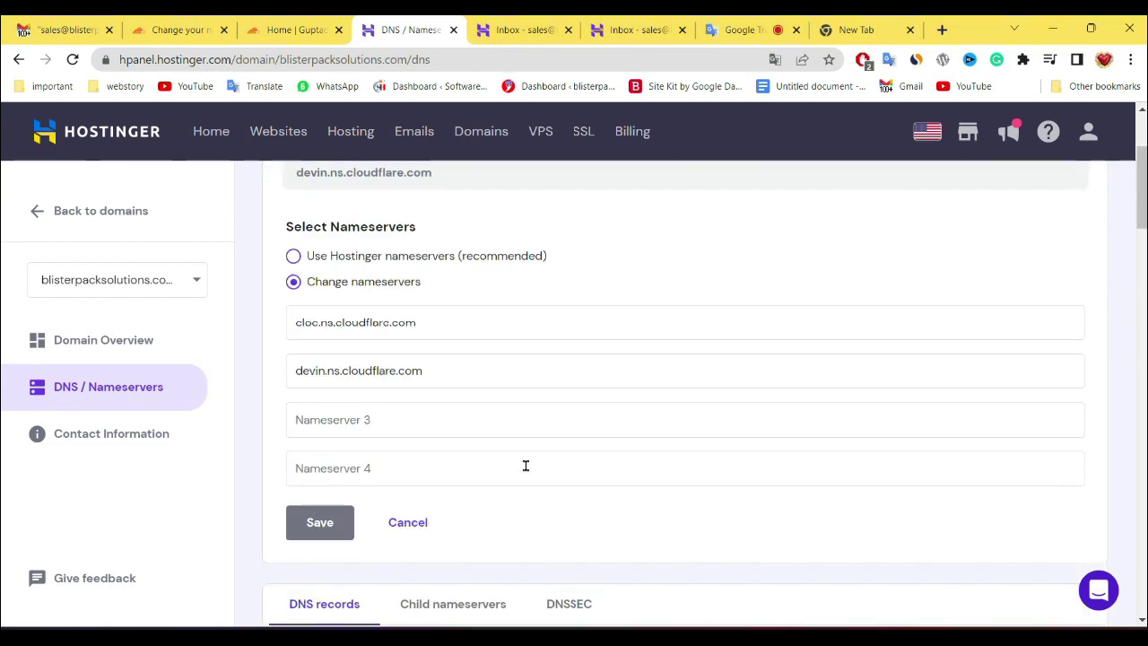
key("ctrl+2")
left_click(292, 27)
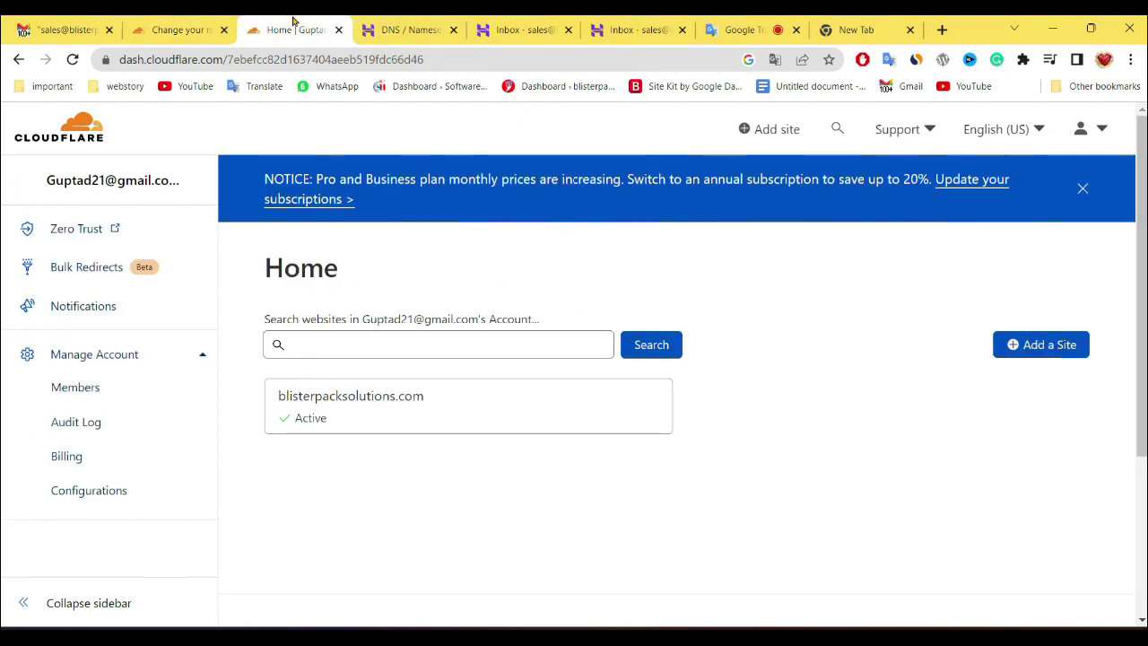
left_click(408, 29)
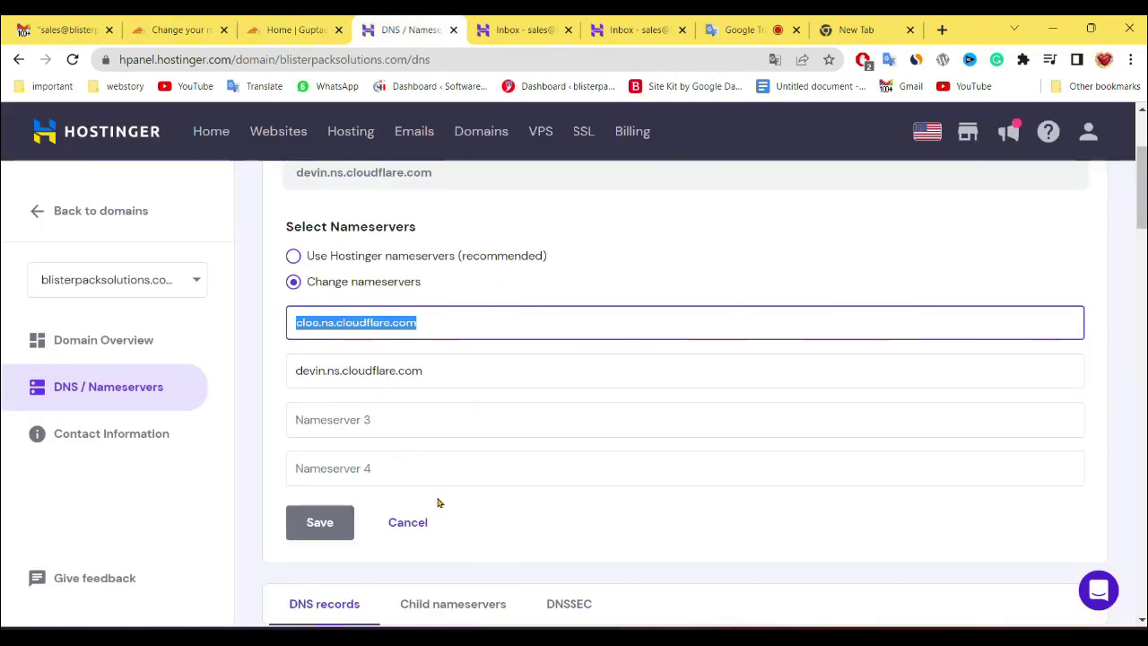
scroll(464, 535, "up", 2)
scroll(464, 536, "down", 2)
Close the softwarehope.com nameserver tab and open Email Routing for blisterpacksolutions.com
left_click(166, 20)
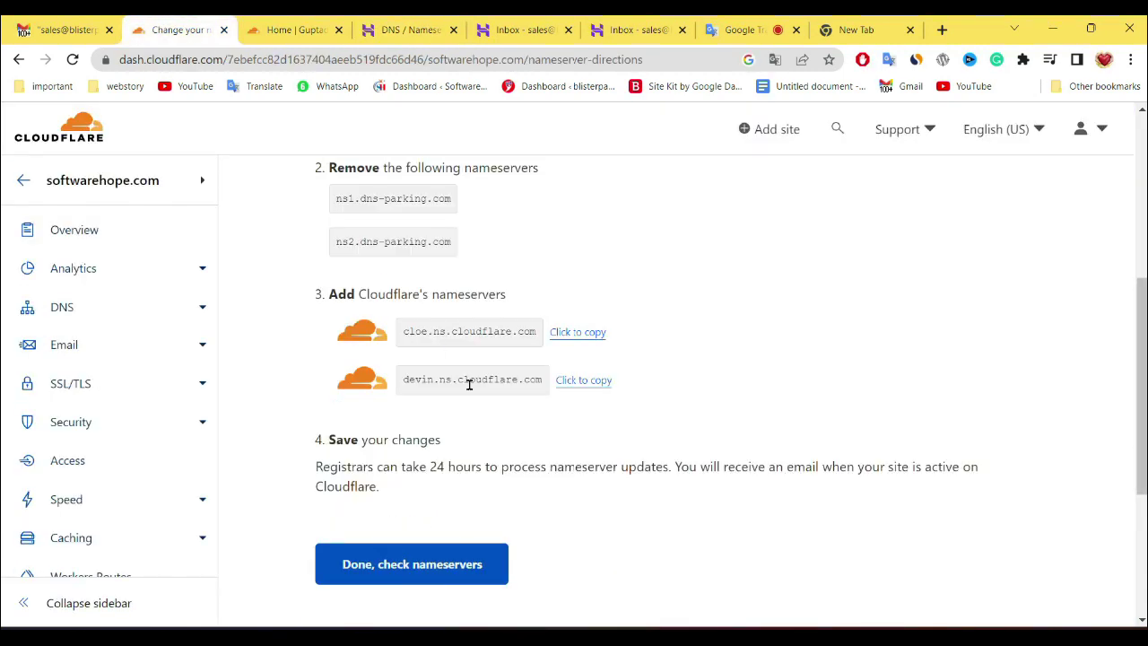
key("ctrl+w")
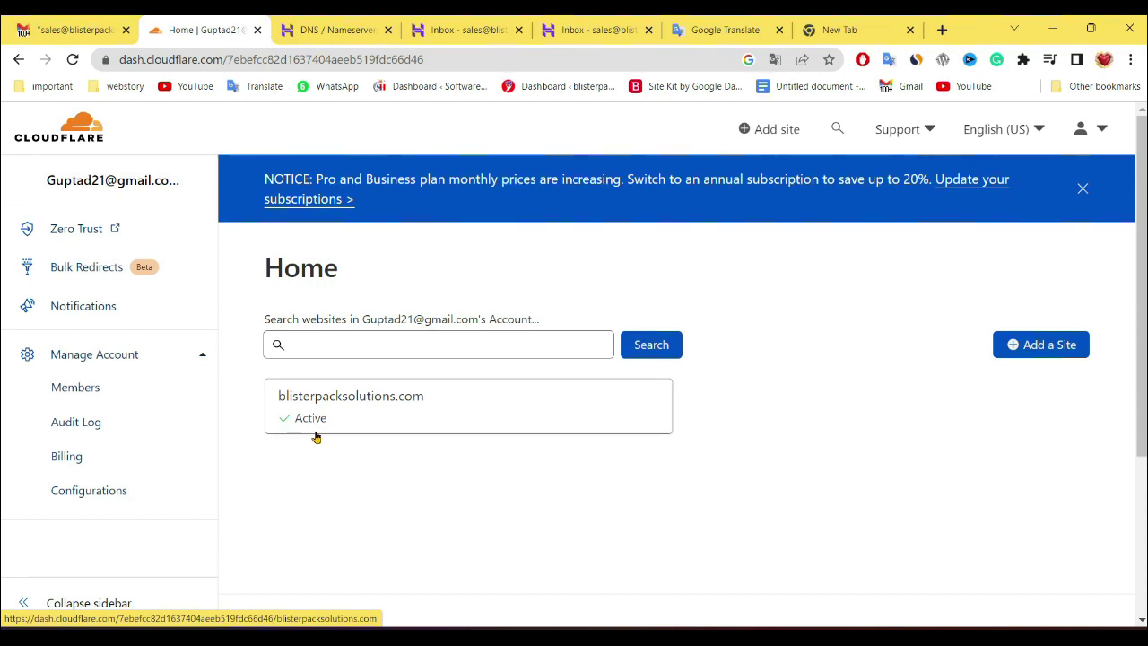
left_click(350, 405)
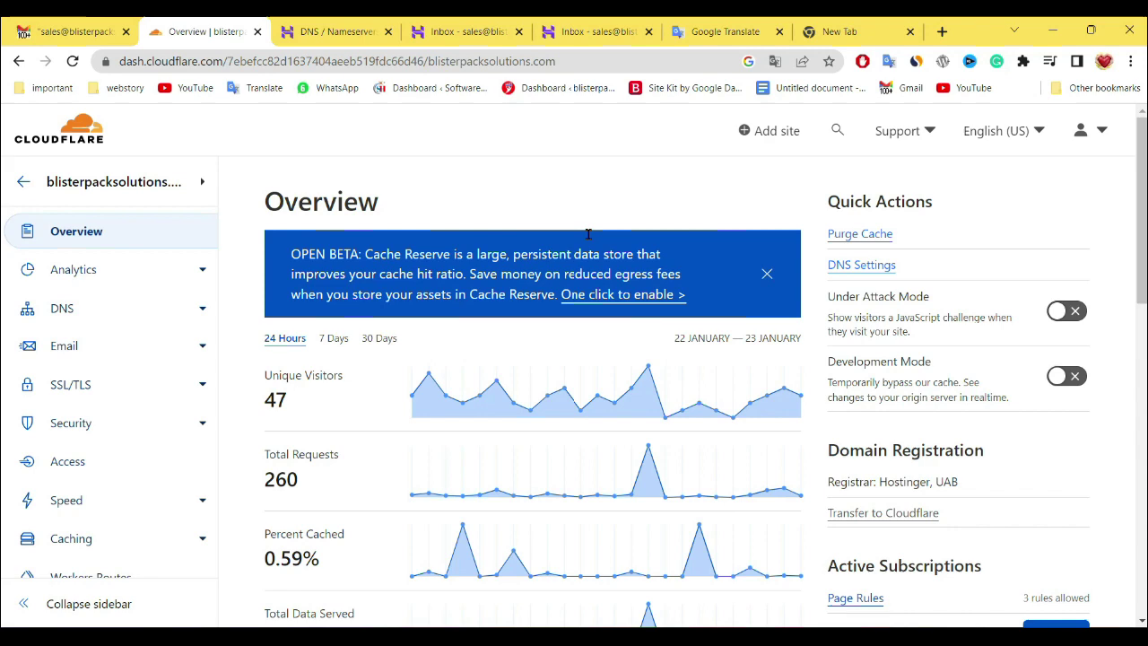
left_click(67, 347)
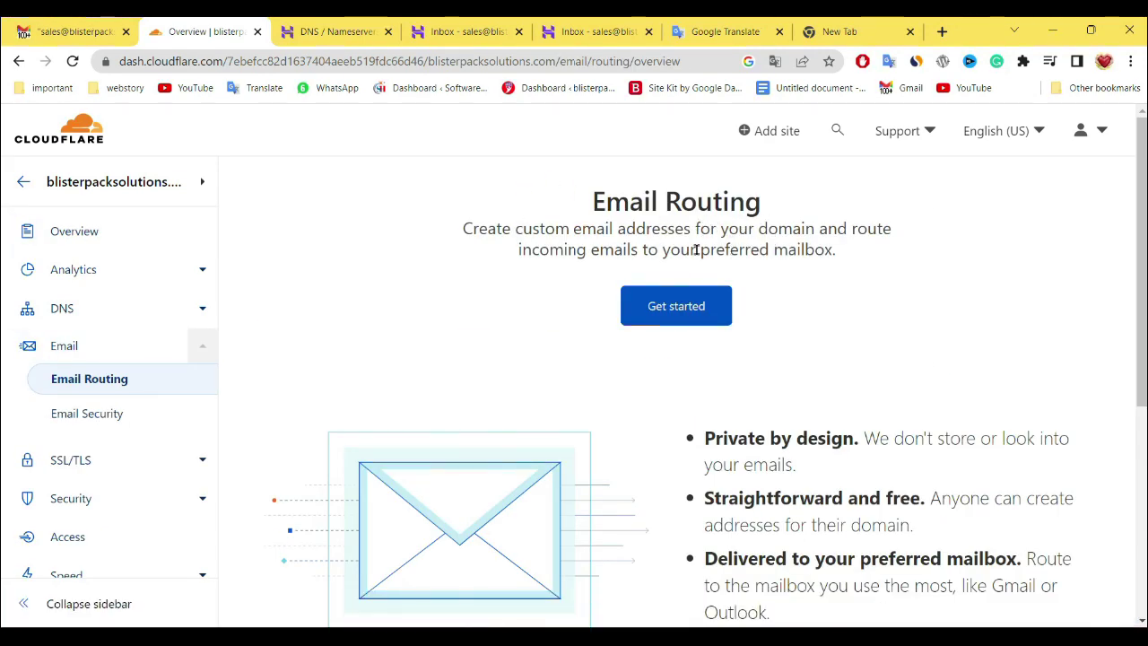
Create a 'Sales' custom address forwarding to the Gmail destination mailbox
left_click(704, 321)
left_click(320, 493)
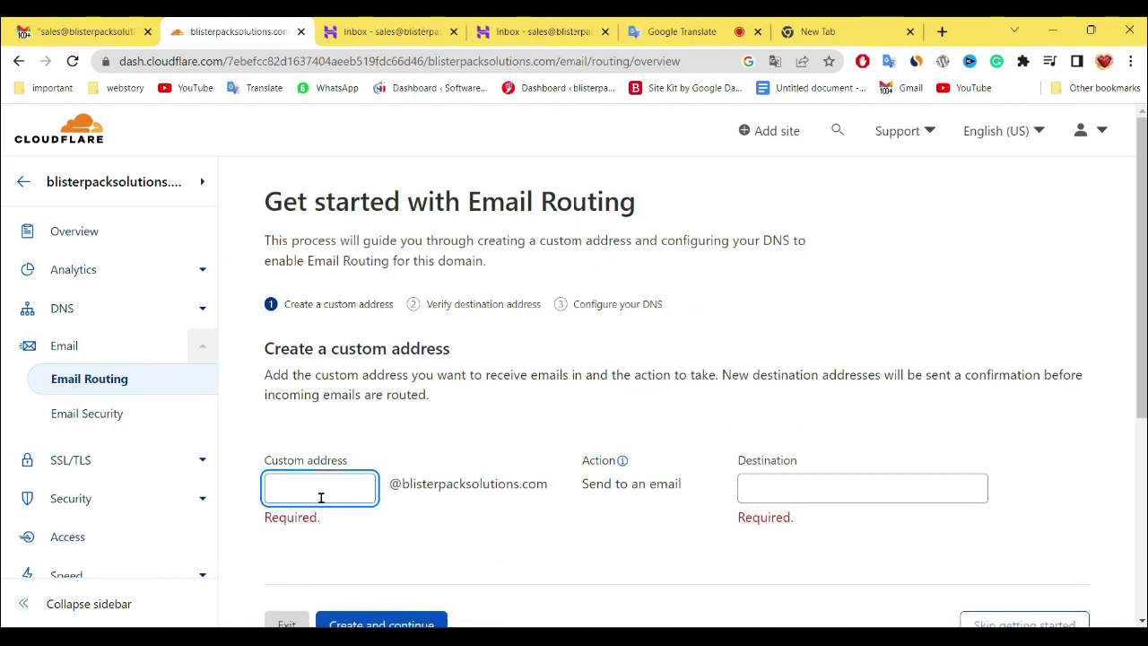
left_click(81, 31)
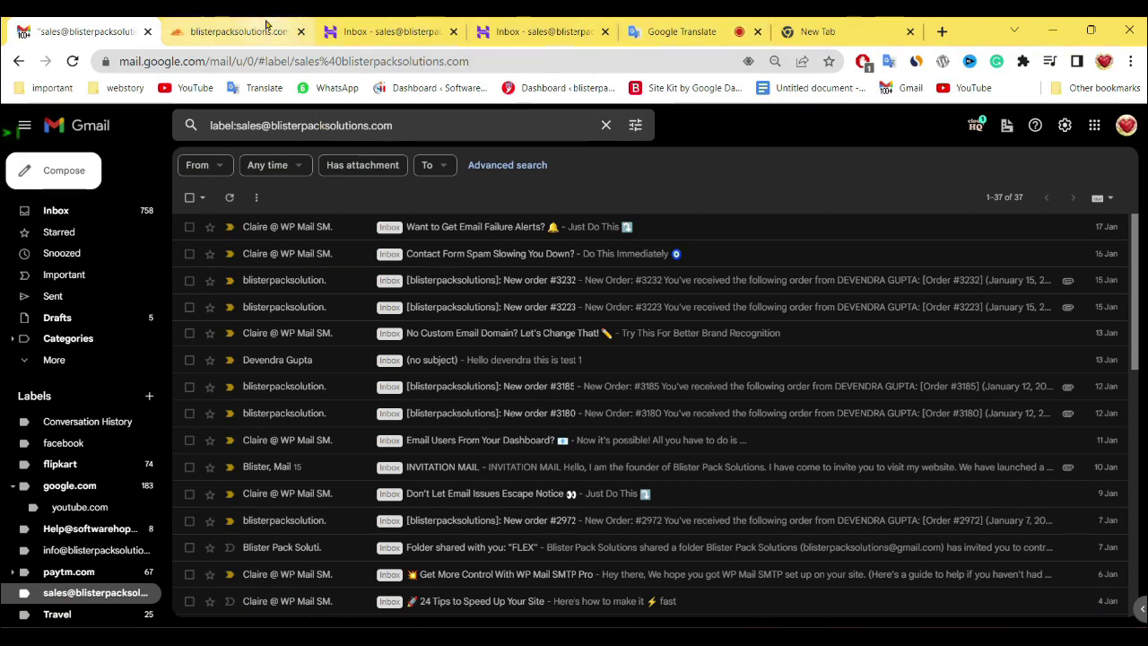
left_click(238, 31)
type("Sa")
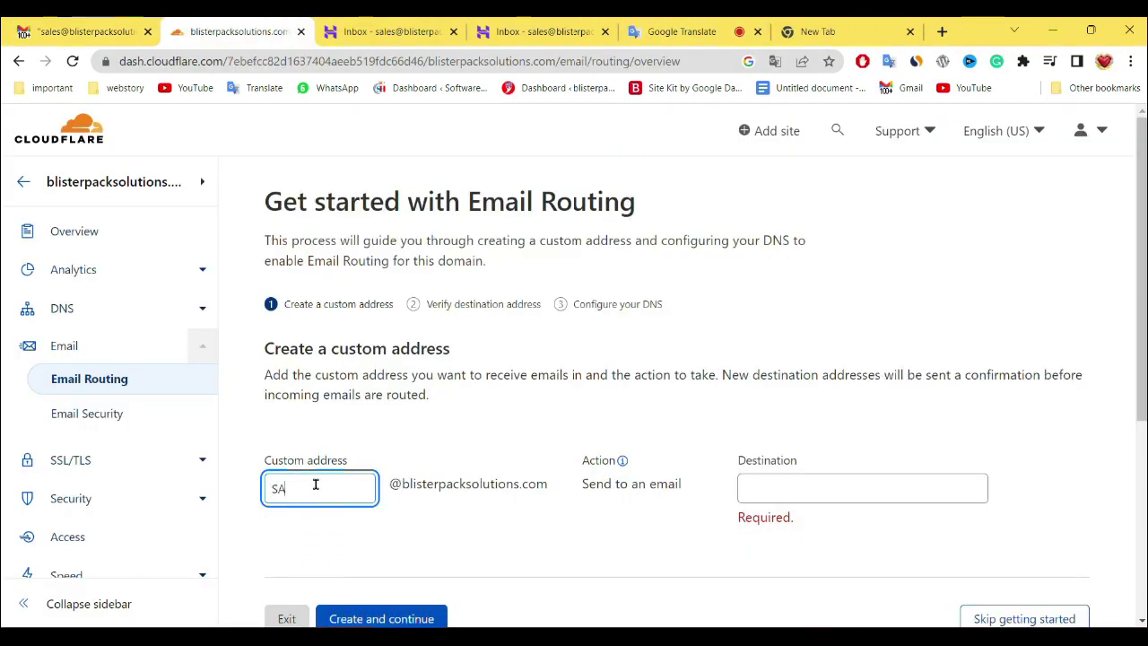
type("les")
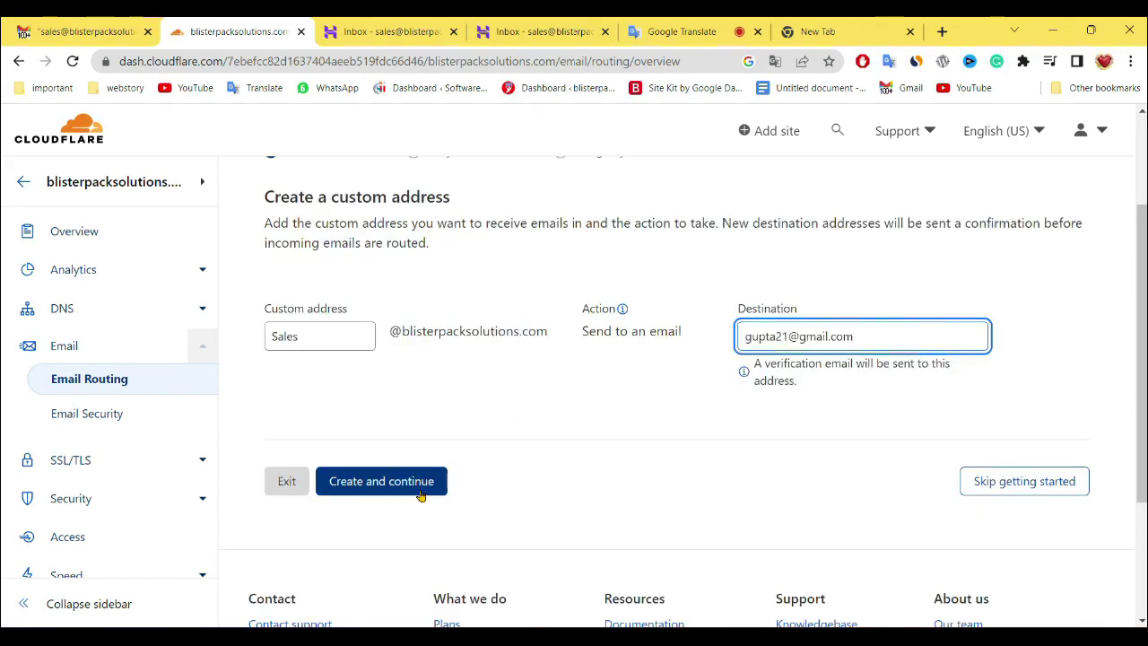
left_click(421, 493)
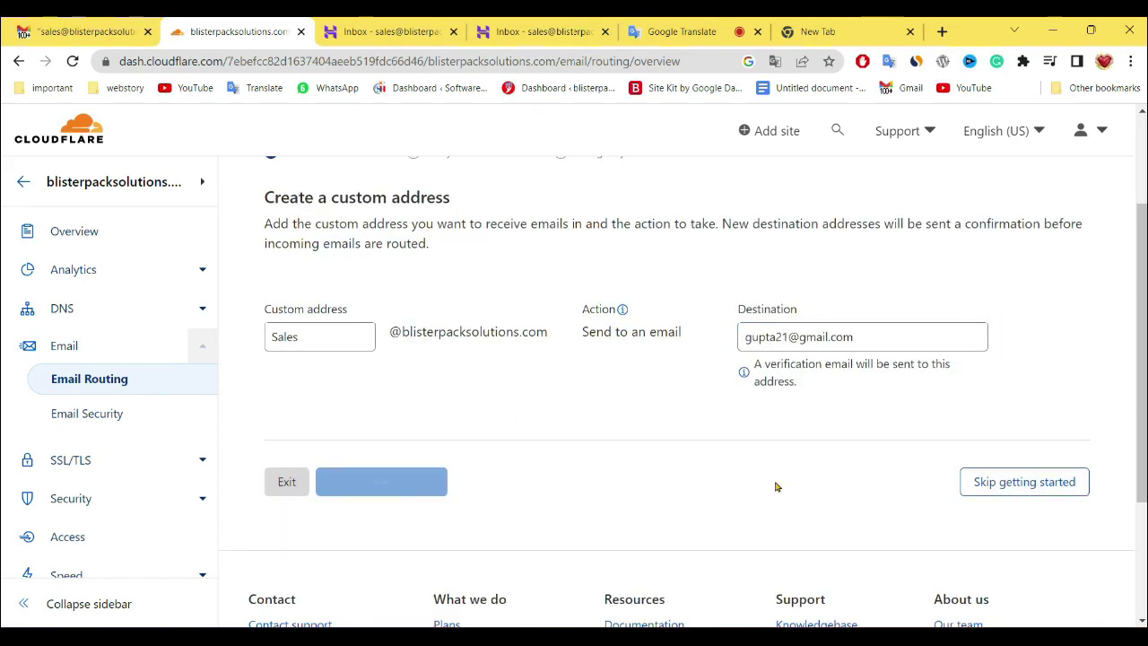
scroll(351, 410, "up", 2)
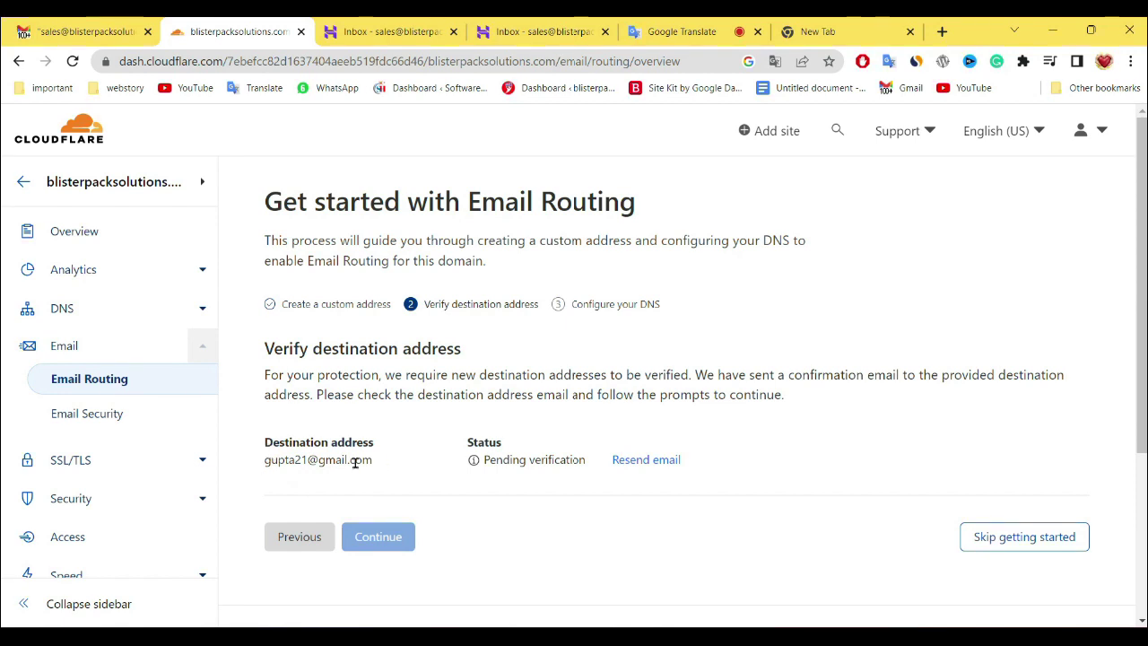
Verify the destination mailbox via Cloudflare's confirmation email in Gmail
left_click_drag(260, 444, 364, 464)
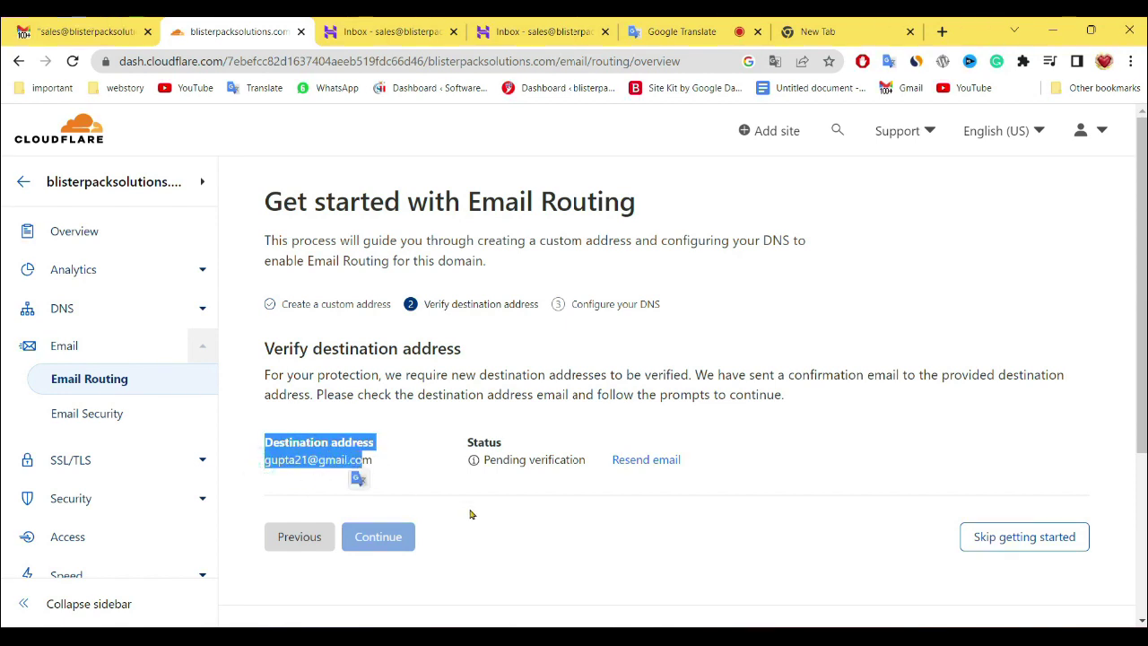
left_click(656, 477)
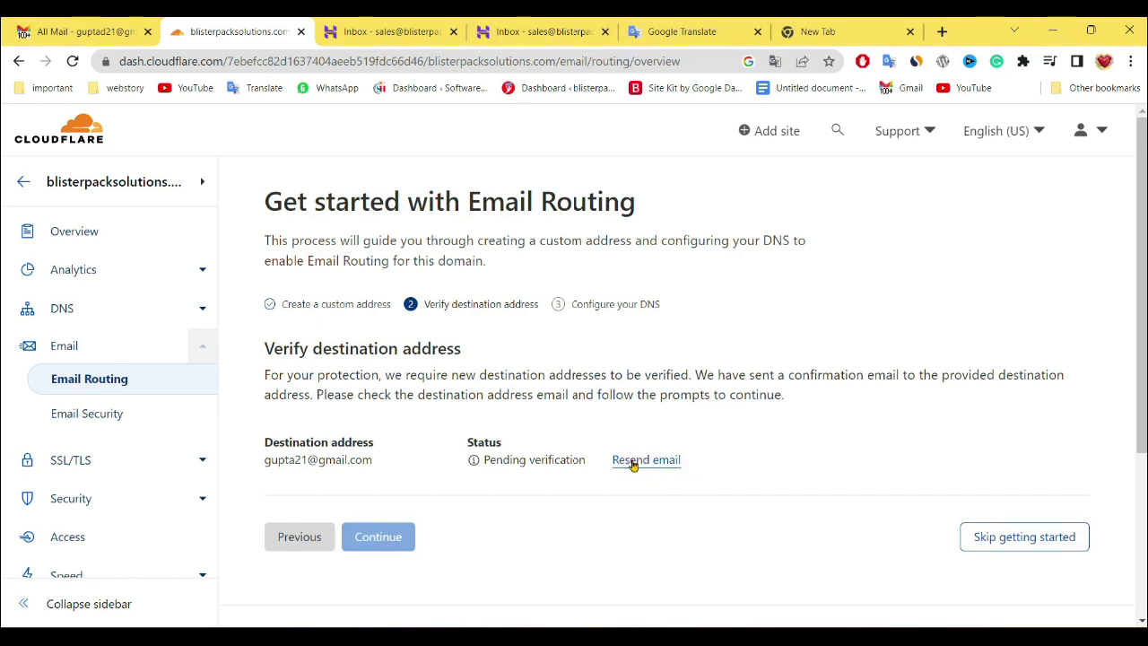
left_click(632, 460)
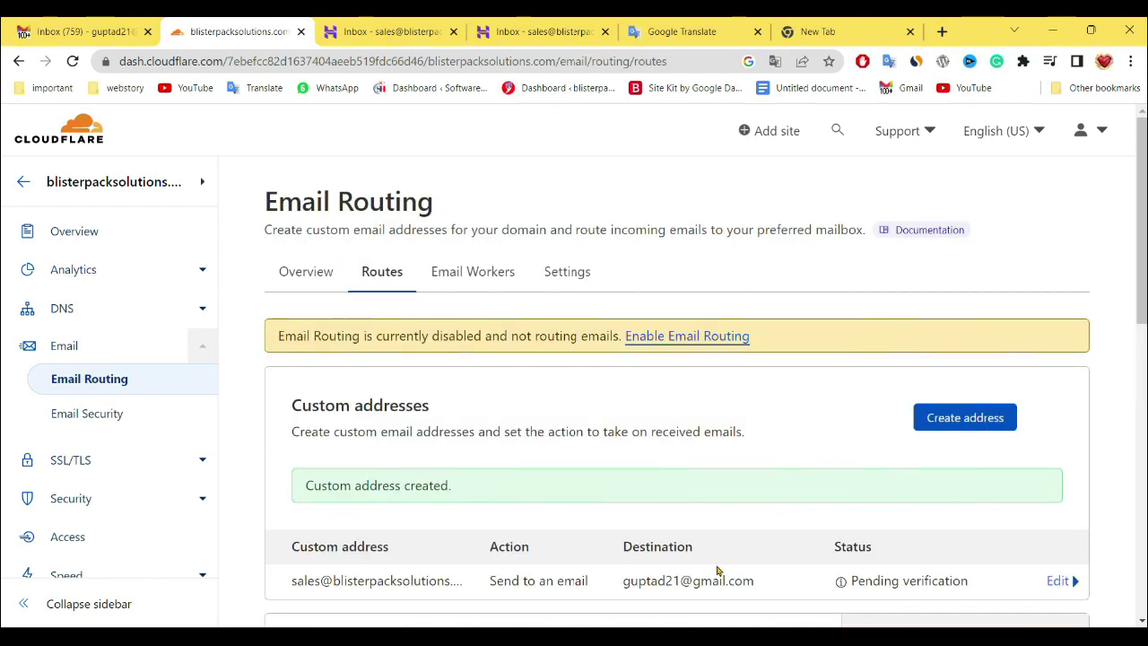
left_click(77, 31)
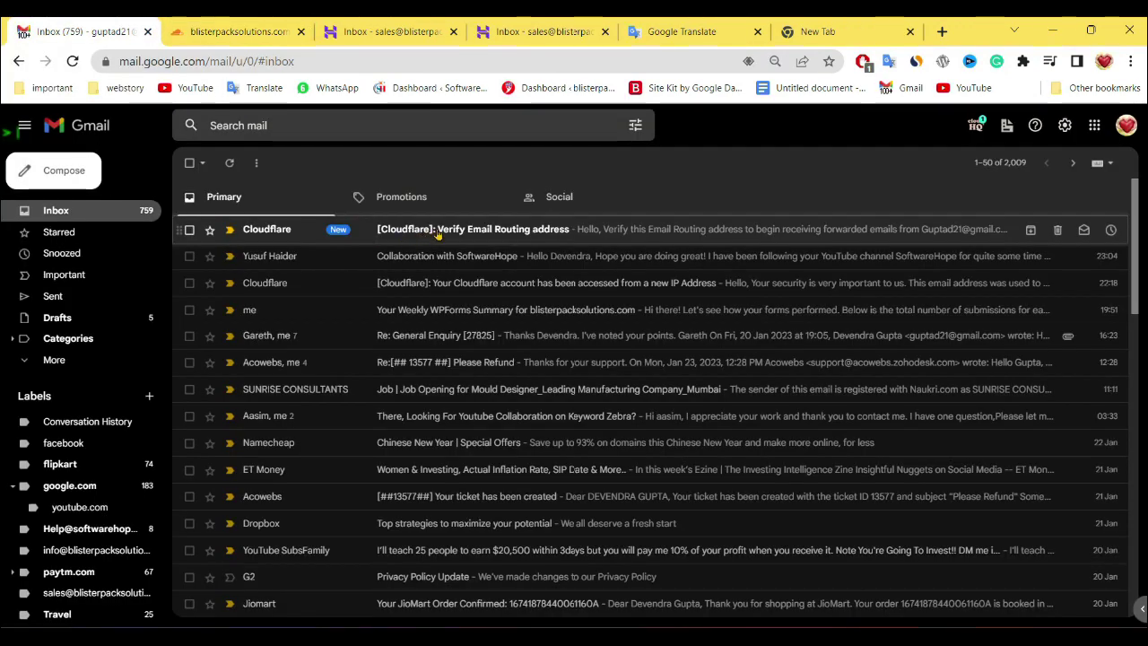
left_click(493, 232)
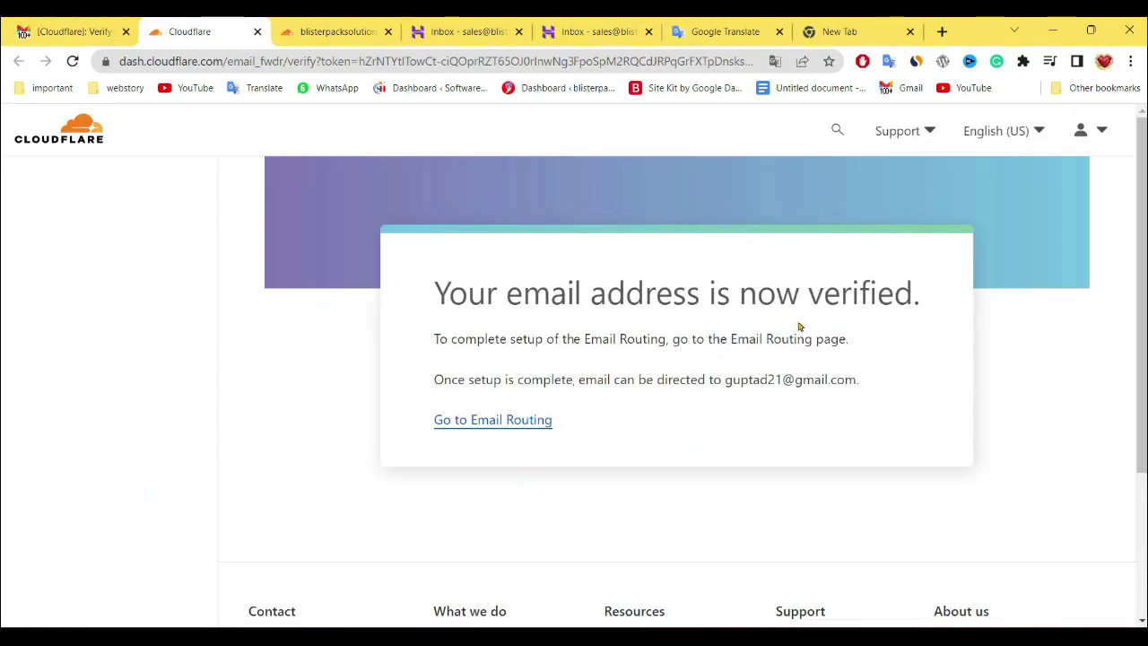
left_click(509, 430)
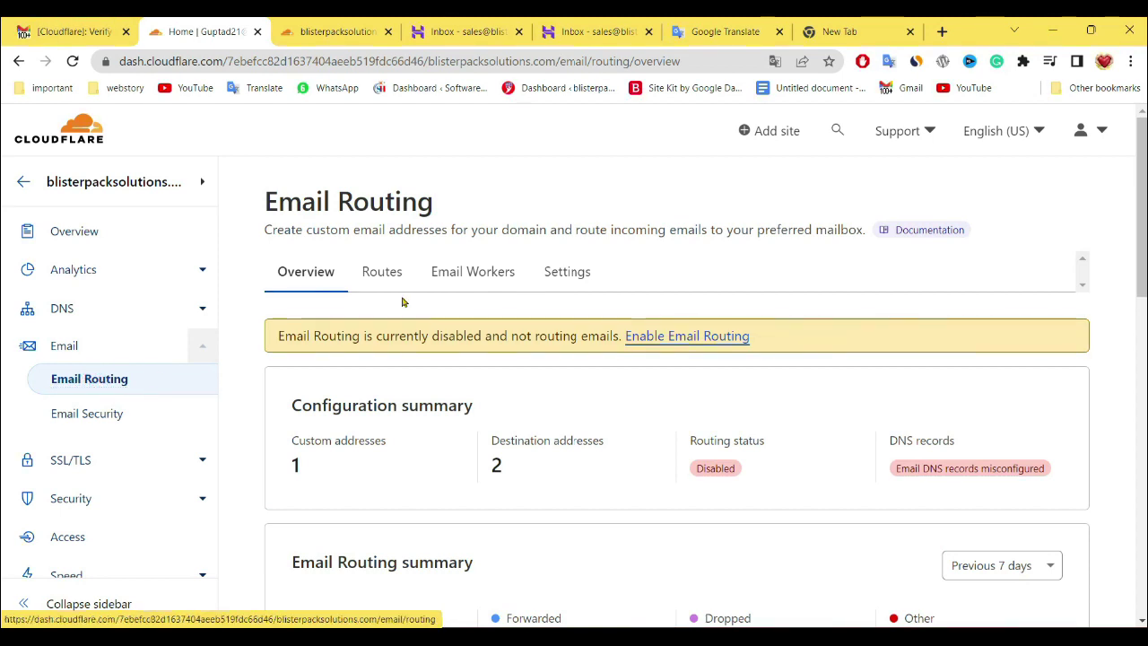
Open Email Routing settings and start enabling routing for blisterpacksolutions.com
left_click(385, 274)
scroll(900, 482, "down", 2)
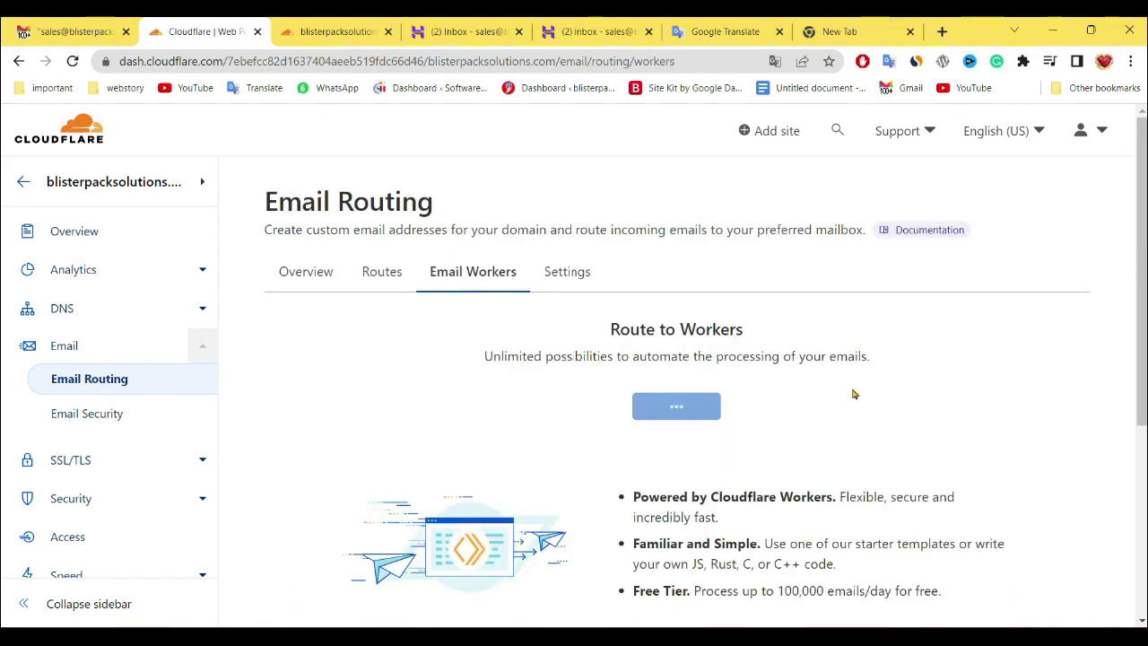
left_click(392, 272)
left_click(565, 280)
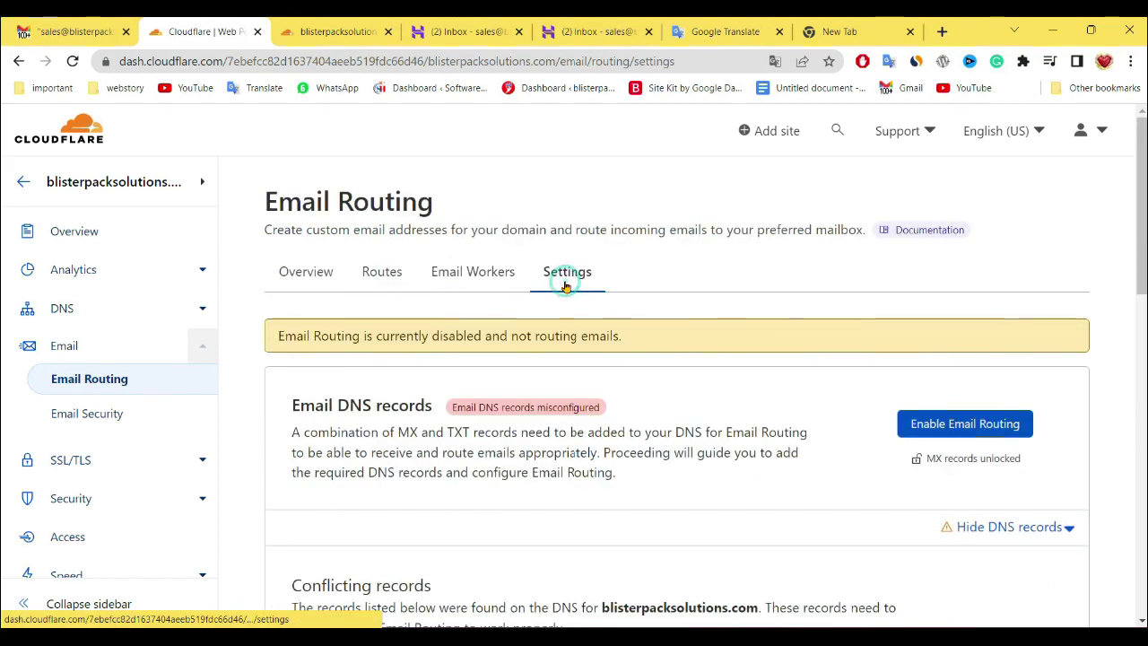
left_click(987, 426)
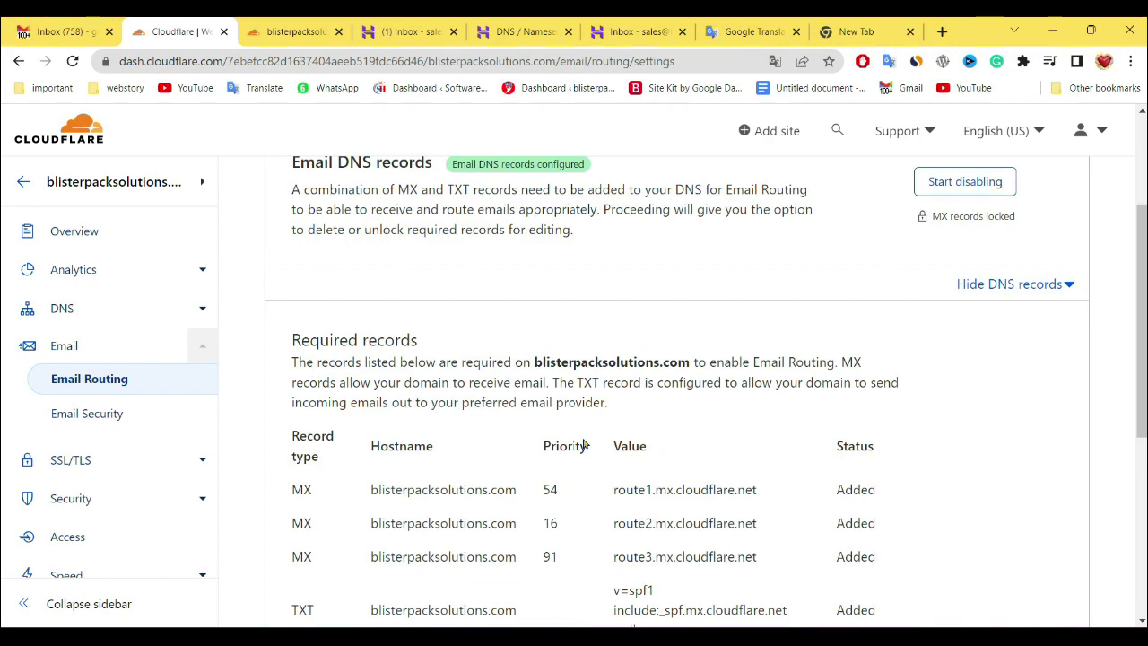
Add the three Cloudflare MX records and SPF TXT record, then return to Gmail
scroll(583, 444, "down", 4)
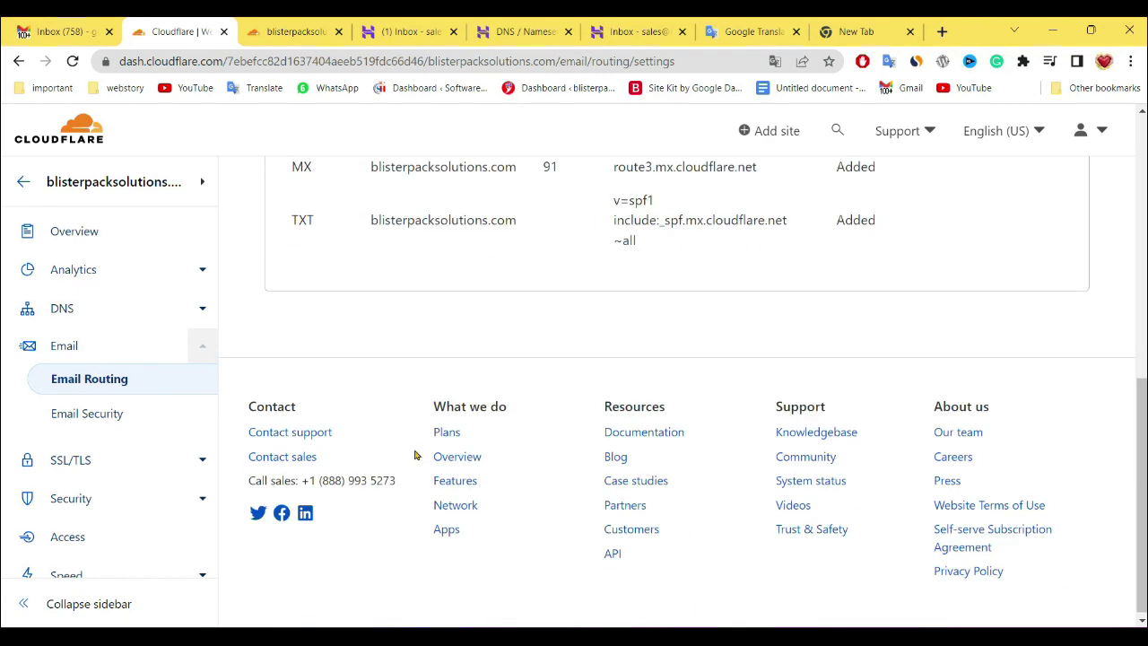
scroll(431, 381, "up", 3)
scroll(772, 413, "up", 2)
scroll(863, 433, "up", 2)
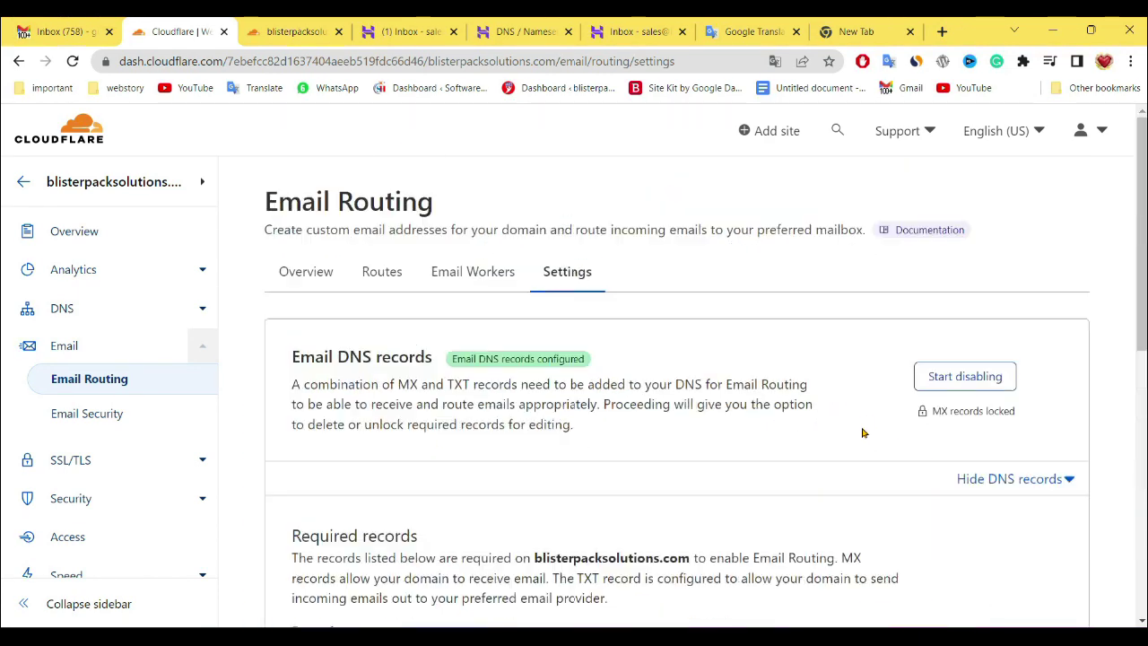
scroll(863, 512, "down", 2)
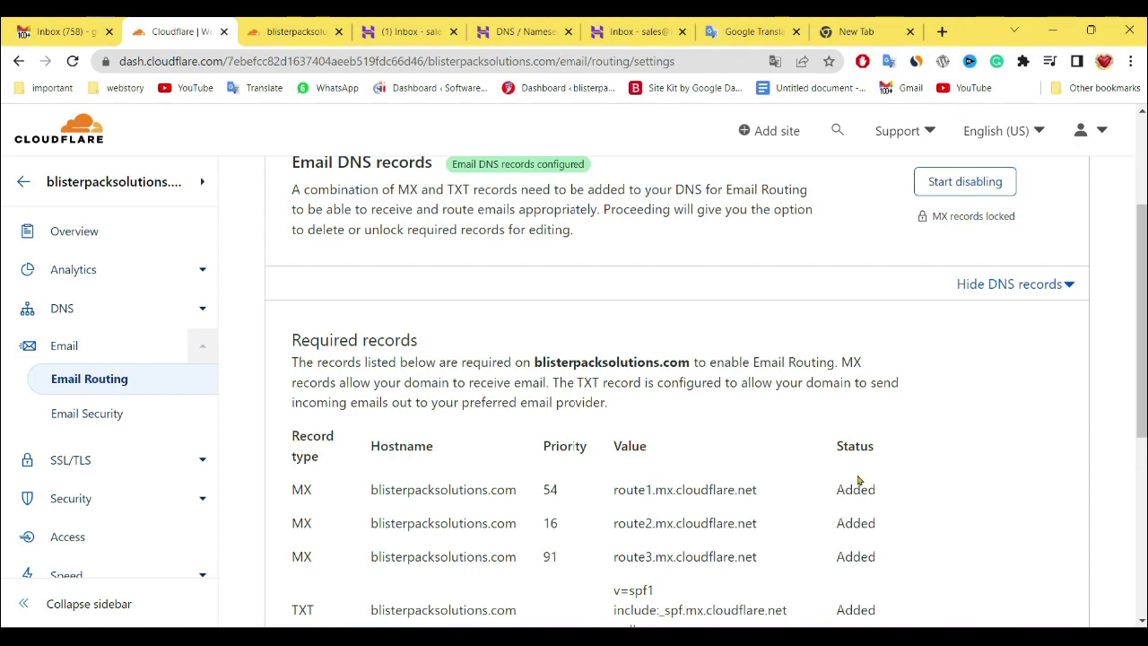
scroll(661, 512, "down", 2)
scroll(843, 482, "up", 4)
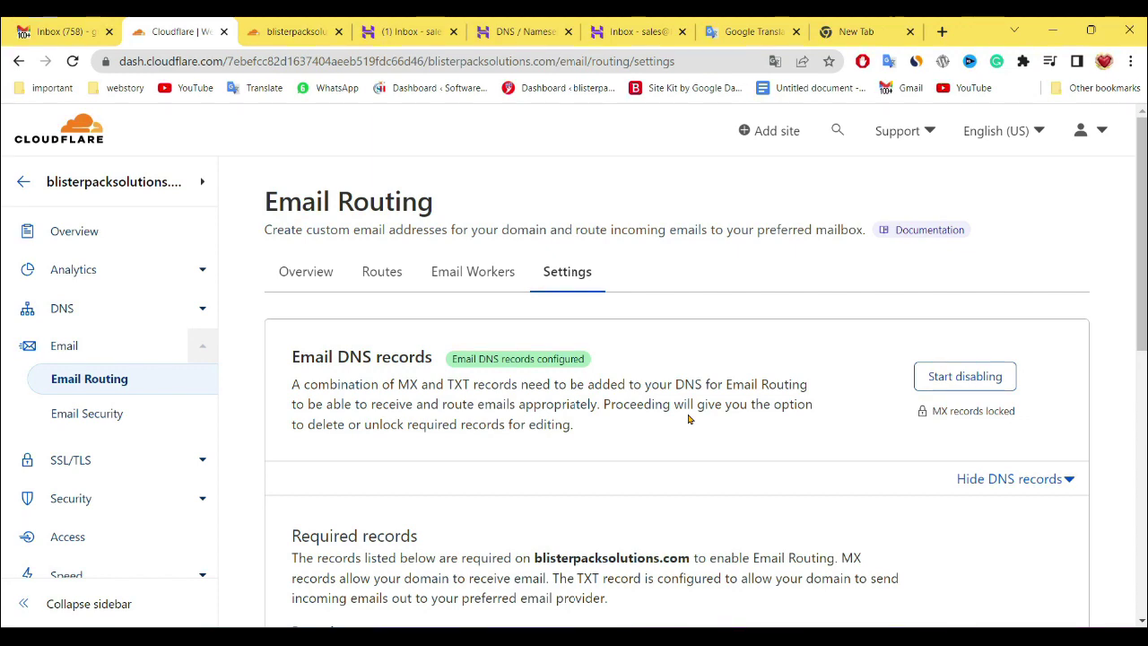
left_click(67, 32)
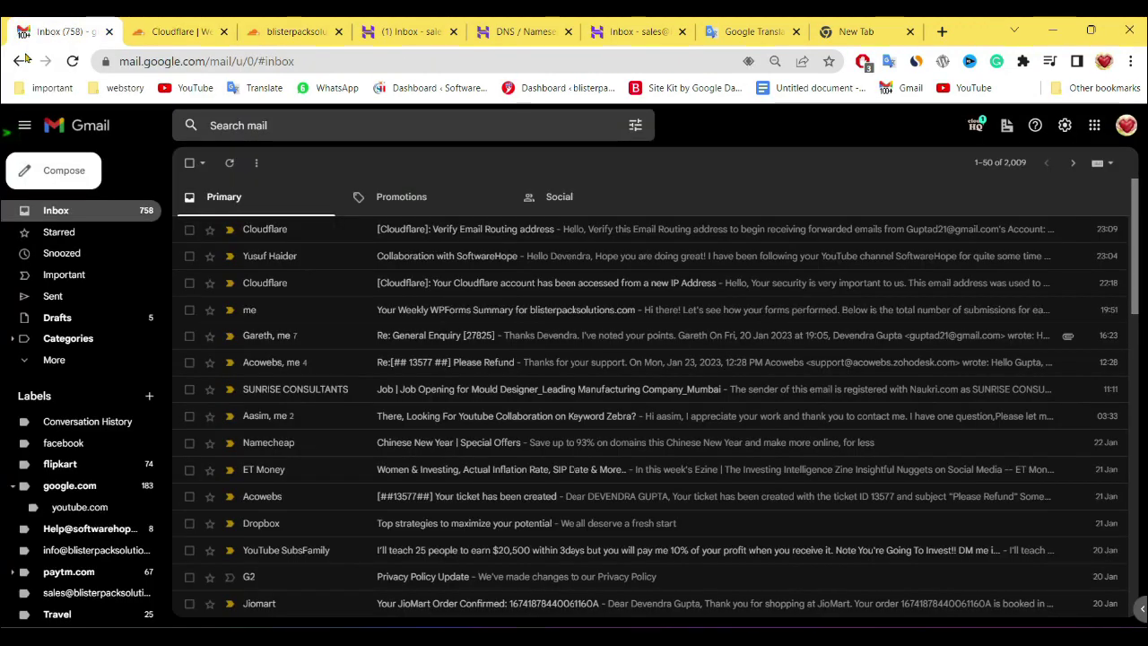
Start a new email from the Blister Pack Solutions address to the company's Gmail account
left_click(36, 178)
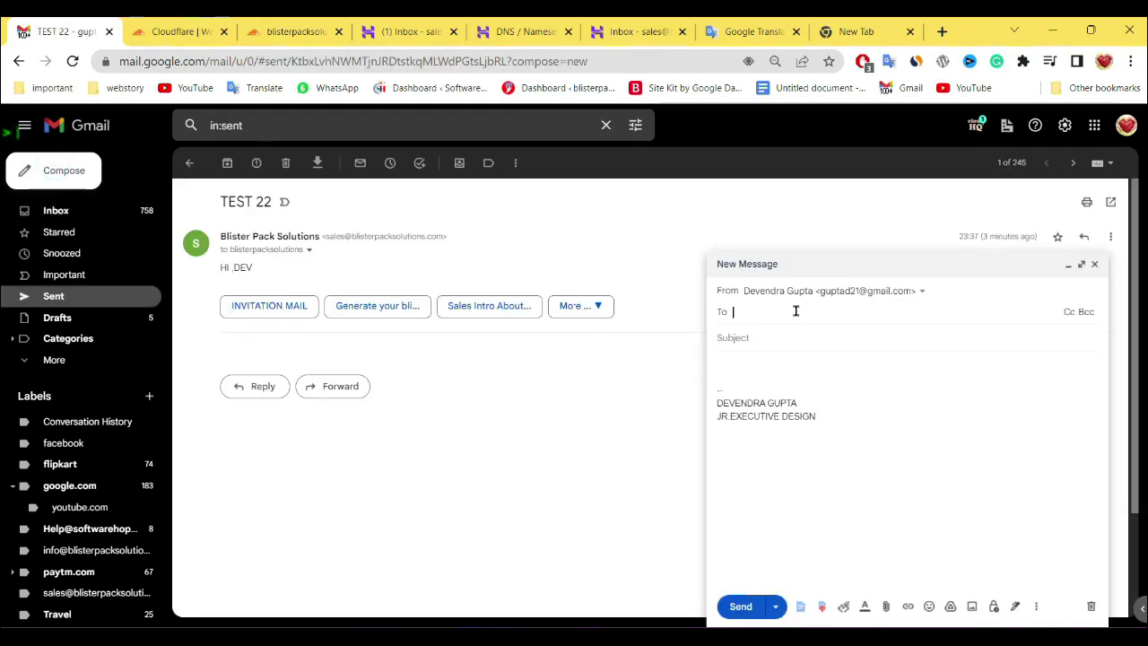
left_click(918, 290)
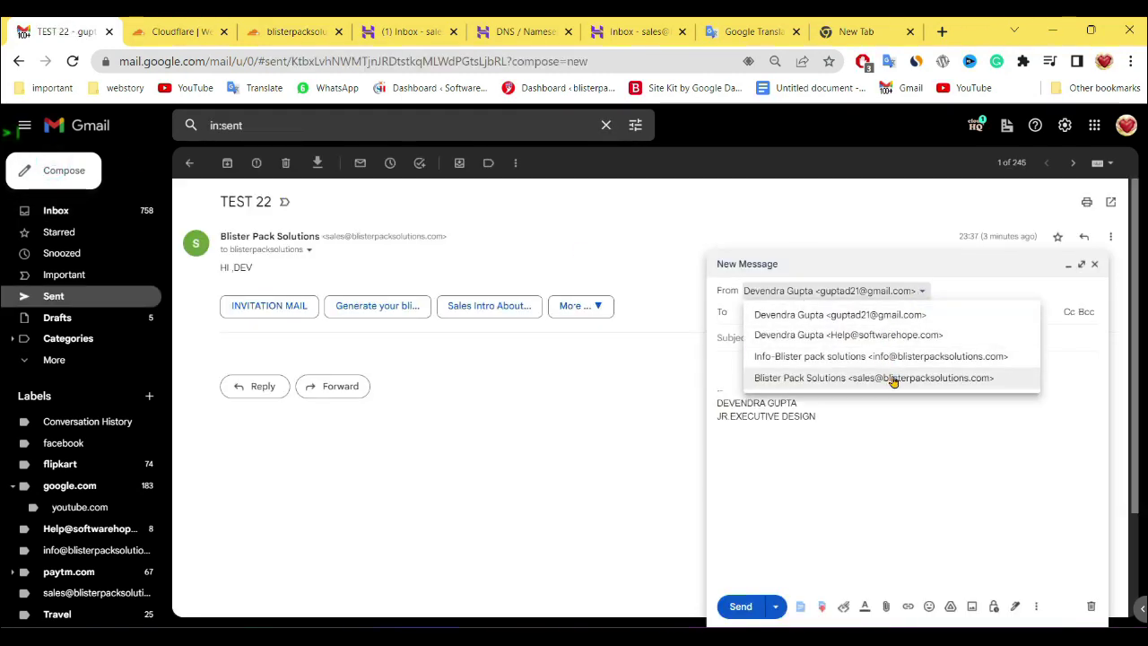
left_click(894, 380)
left_click(774, 315)
key("ctrl+v")
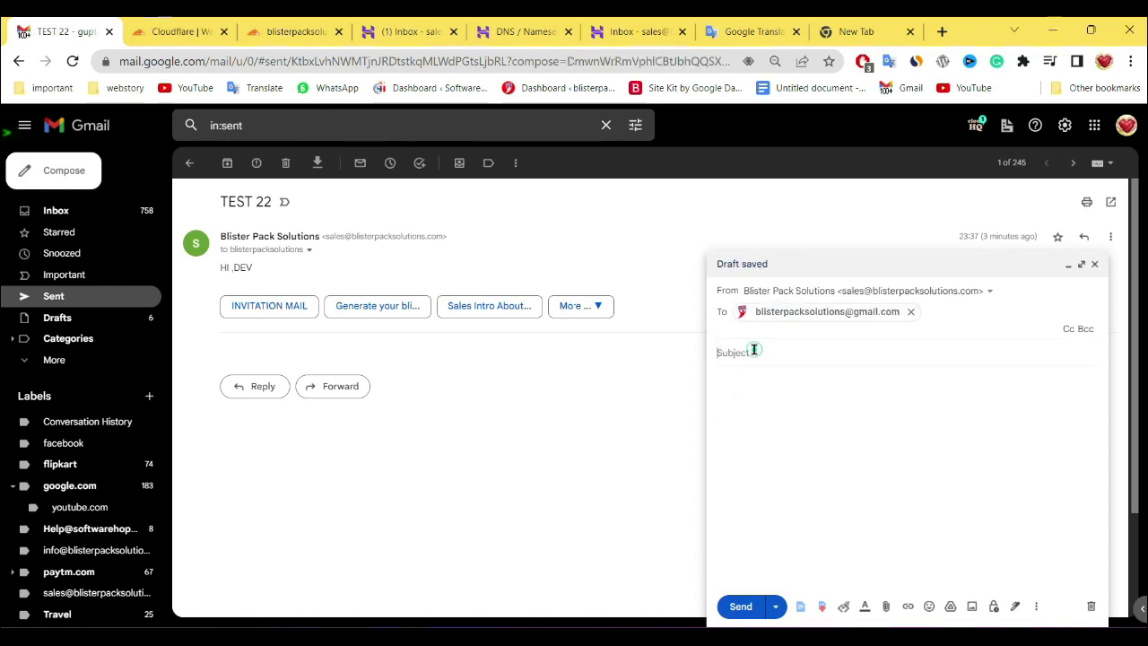
Give it the subject TEST20 and a short two-line body, then send it
left_click(756, 319)
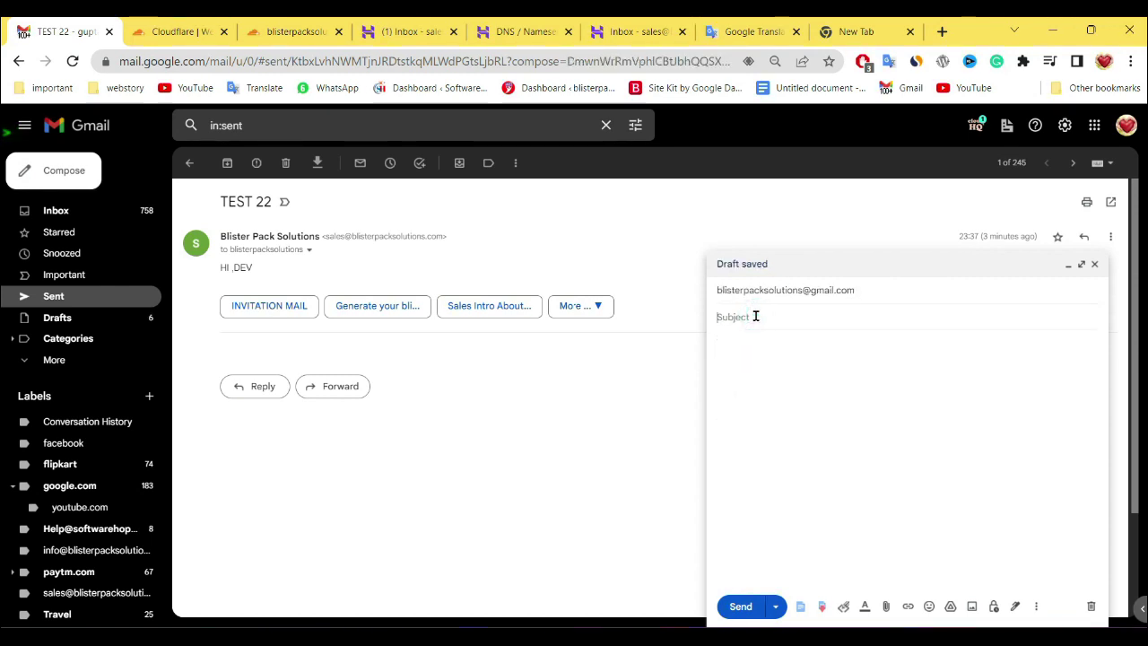
type("TEST20")
left_click(767, 406)
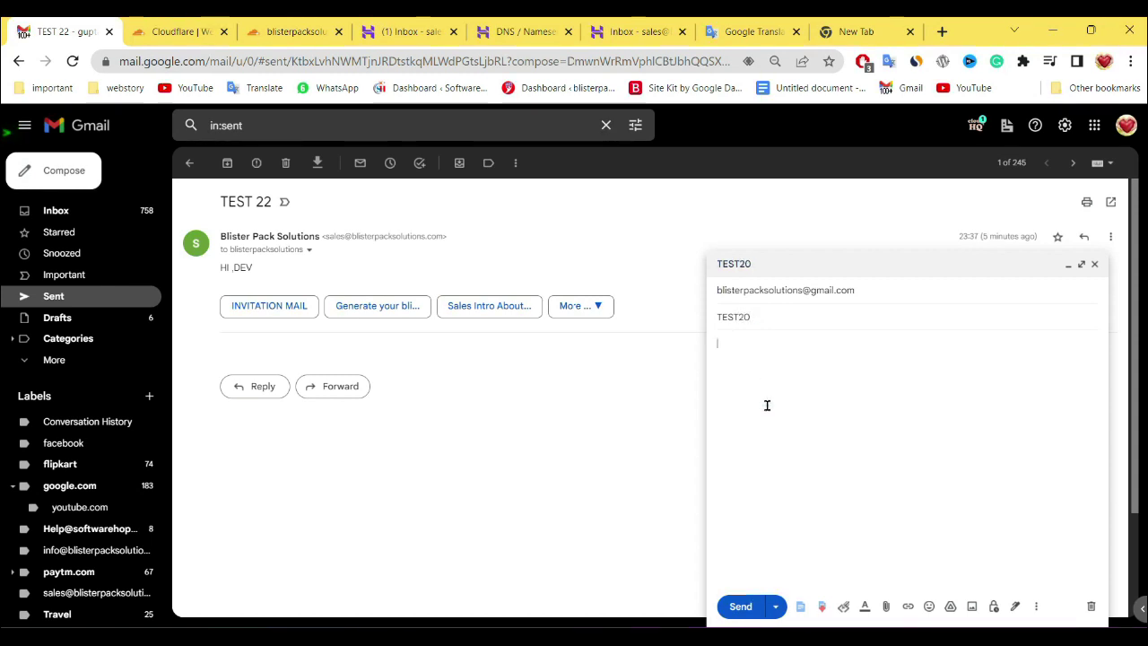
type("HI")
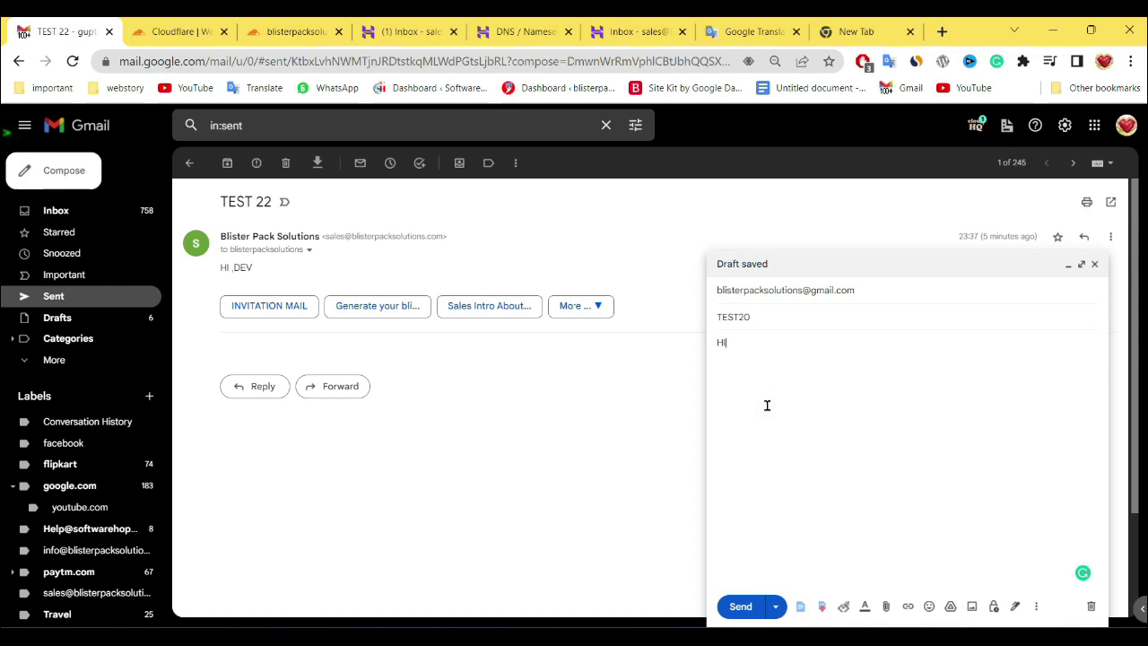
key("Return")
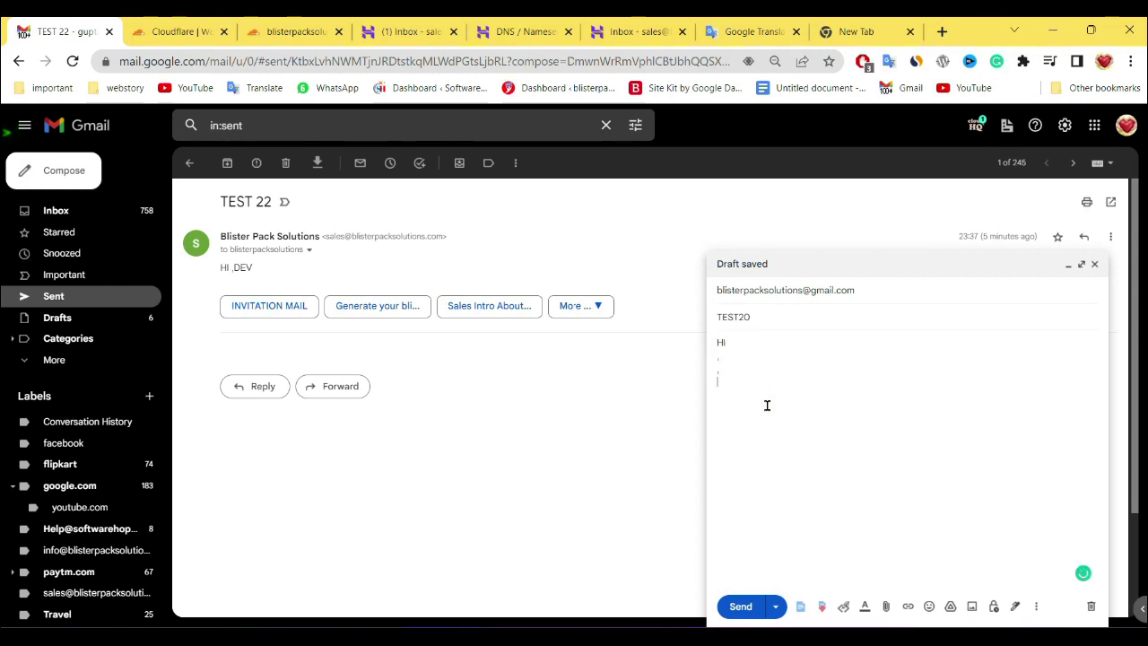
type("XVXGDXV")
left_click(741, 607)
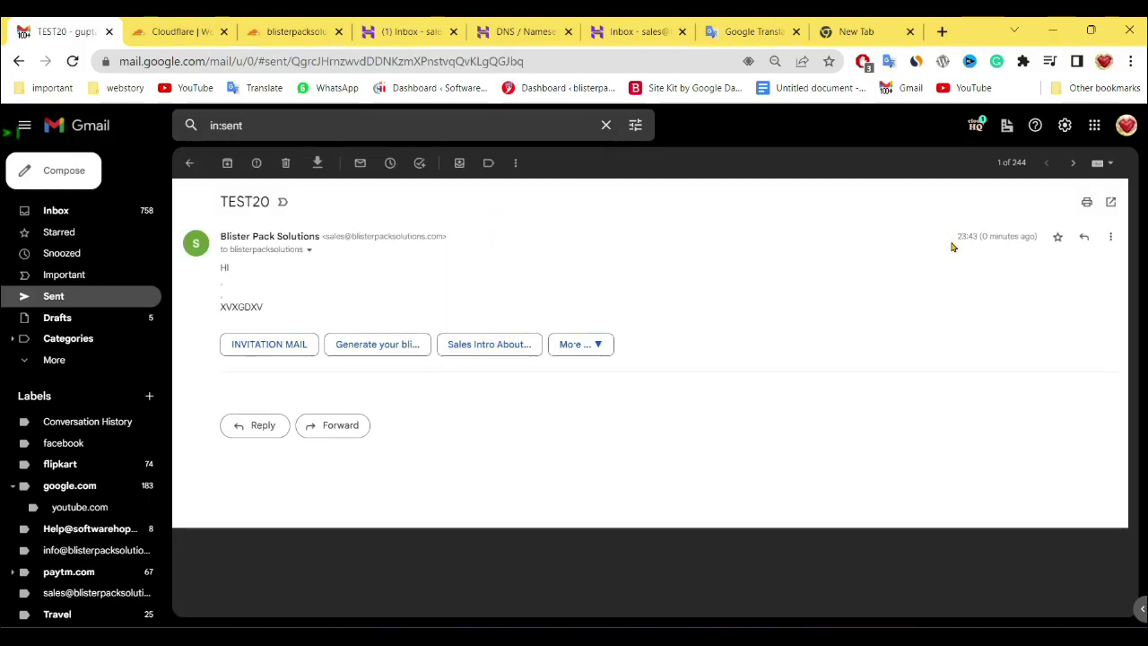
Confirm TEST20 arrived 0 minutes after sending and mark it as safe
left_click_drag(957, 236, 978, 238)
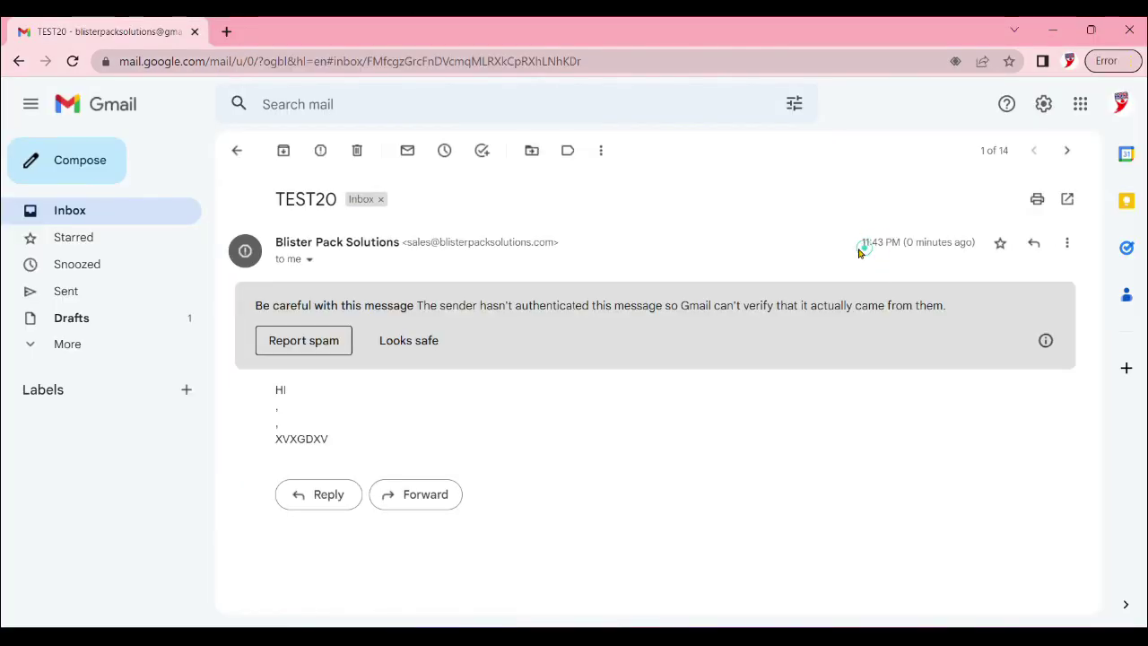
left_click_drag(862, 242, 968, 244)
left_click(951, 257)
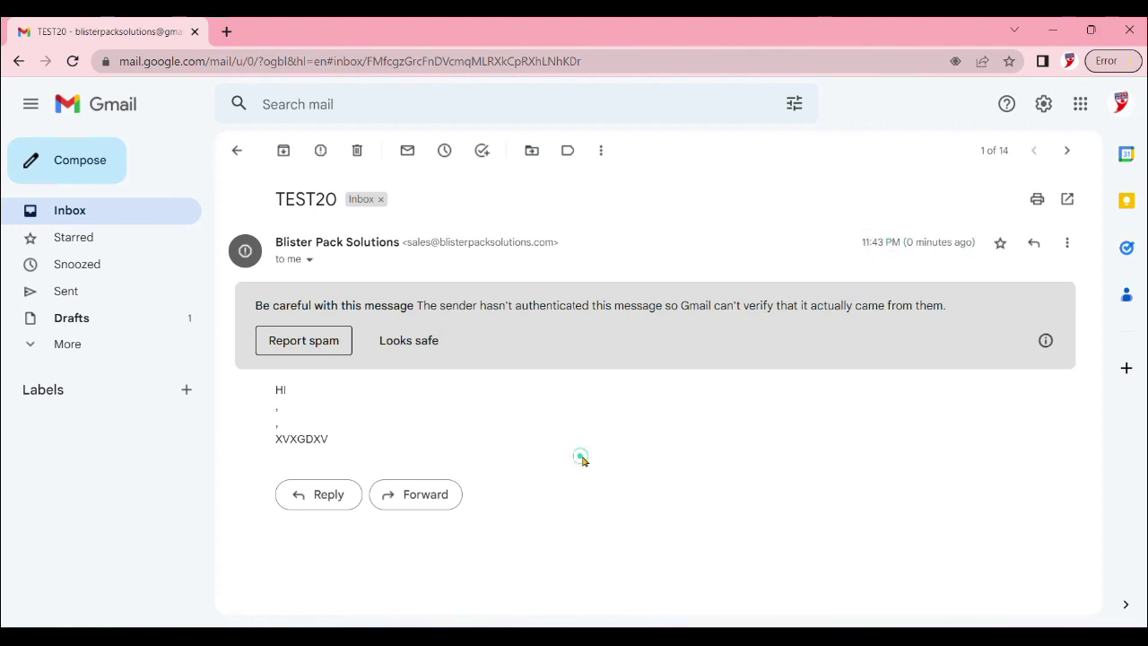
left_click(421, 351)
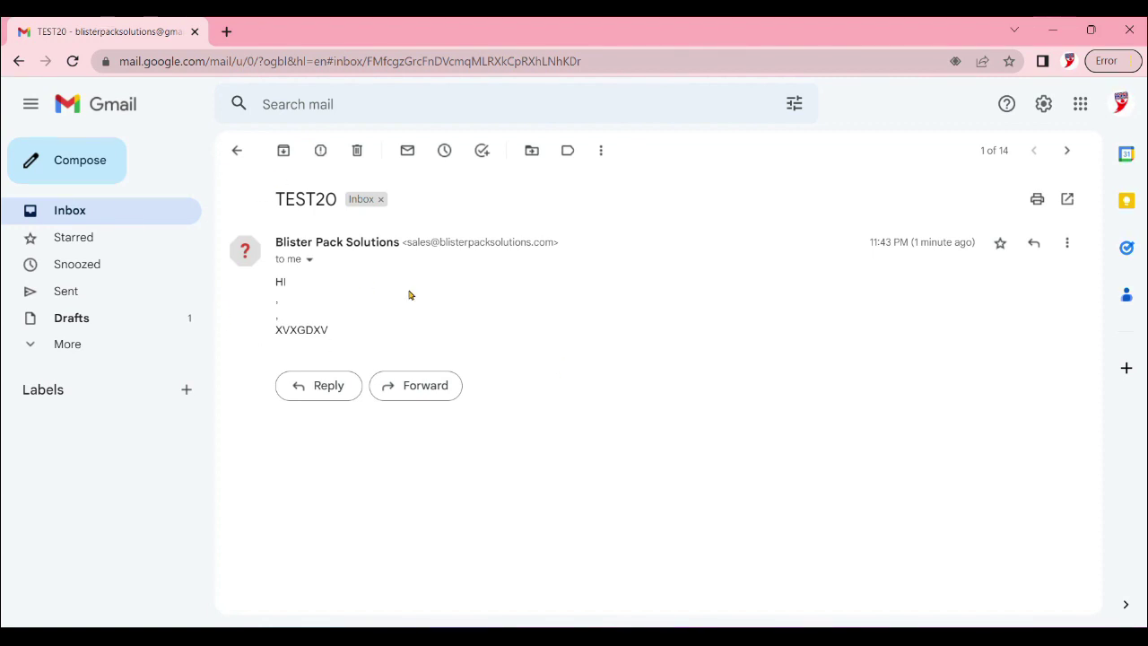
Reply to TEST20 and verify the reply appears in the original inbox's thread
left_click(357, 391)
type("VHFNHG")
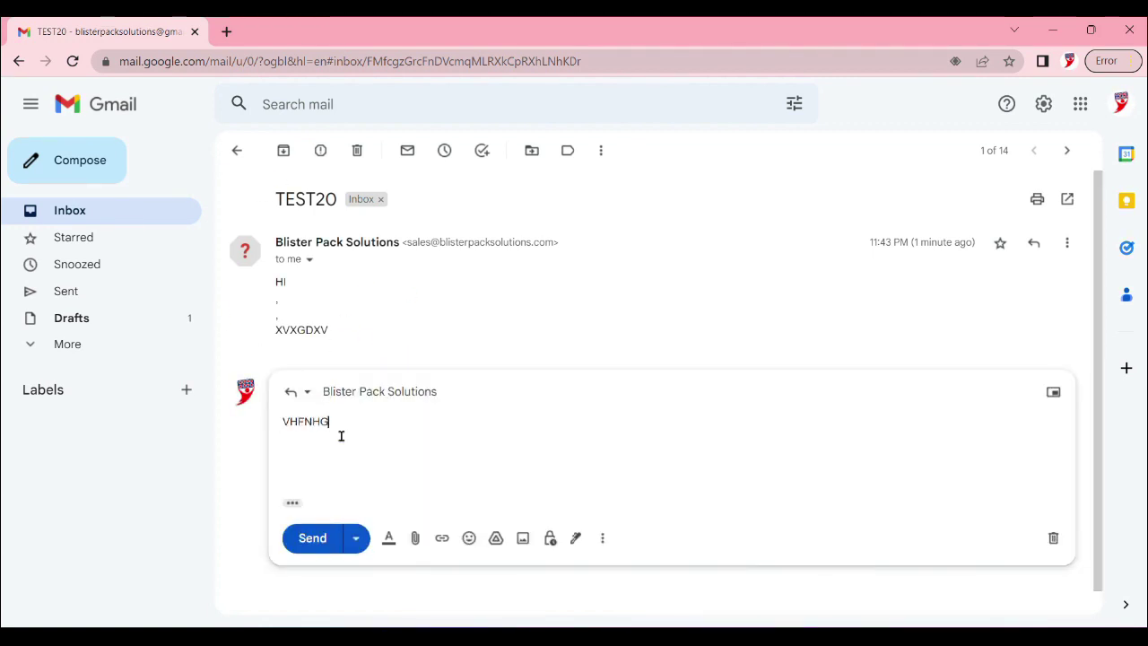
type("F HG HF F G")
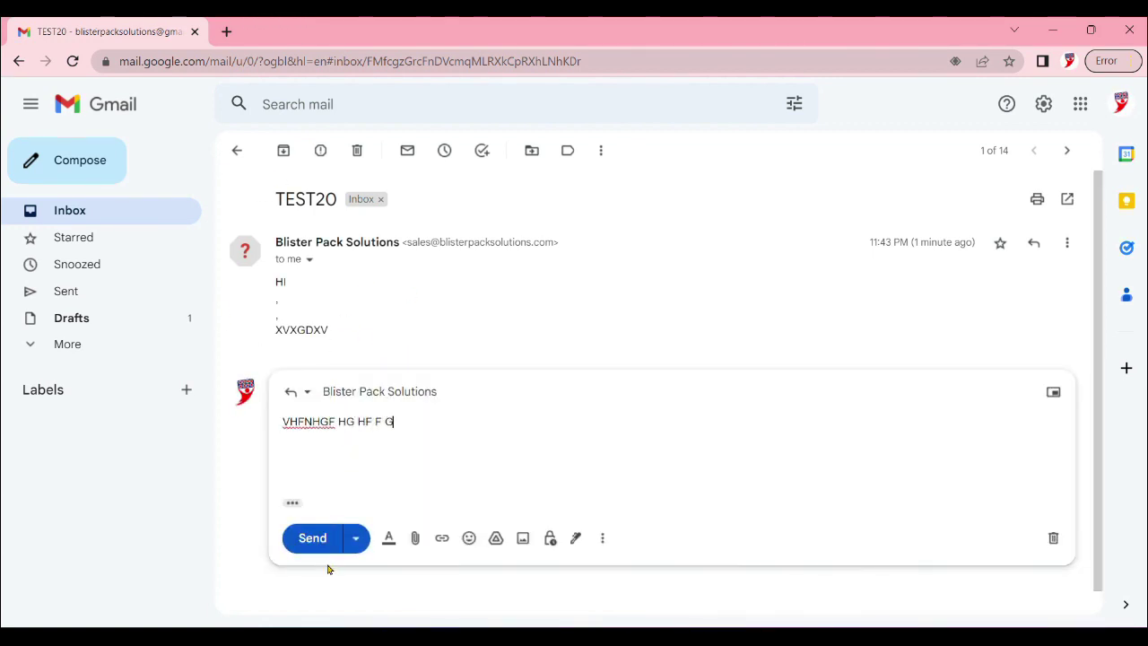
left_click(321, 538)
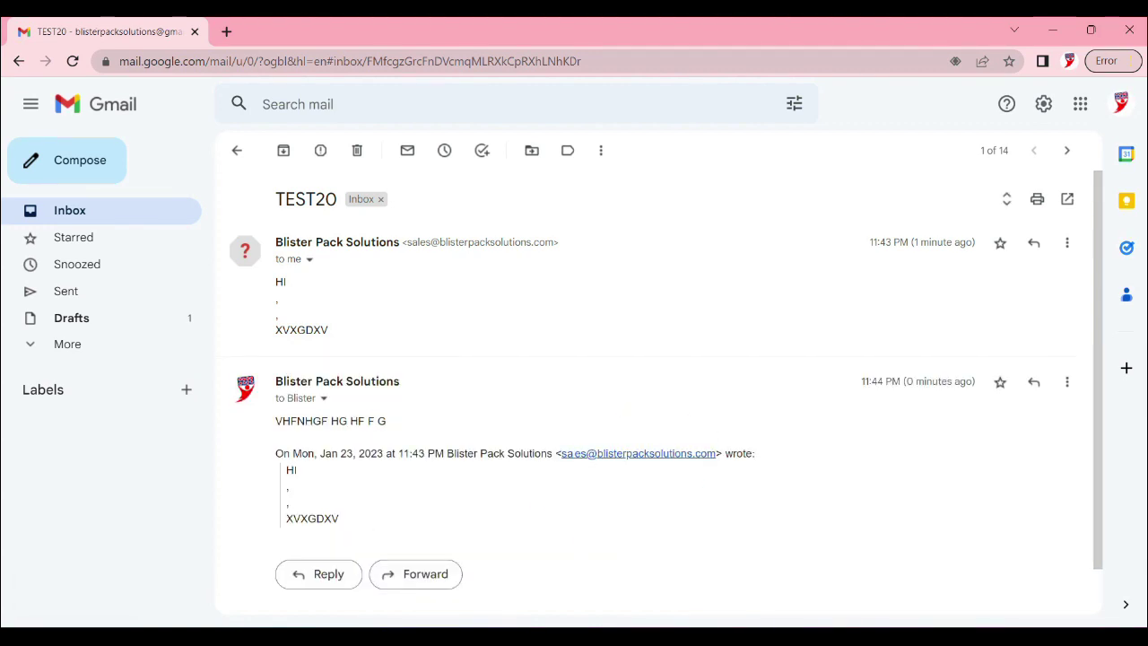
left_click(508, 565)
left_click_drag(221, 378, 378, 380)
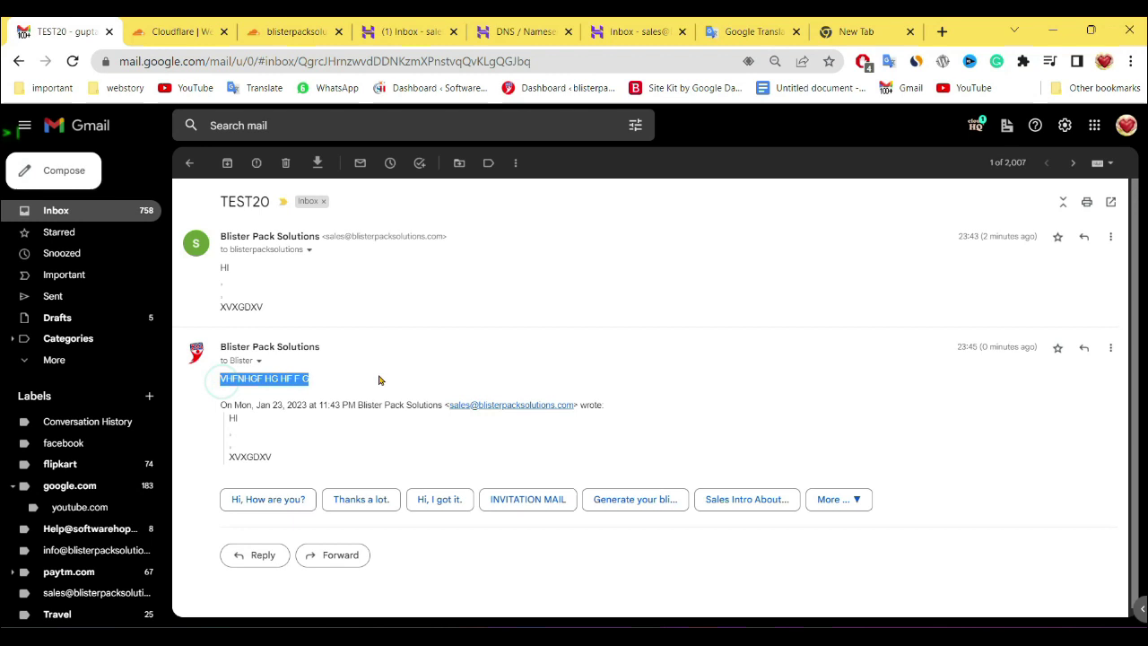